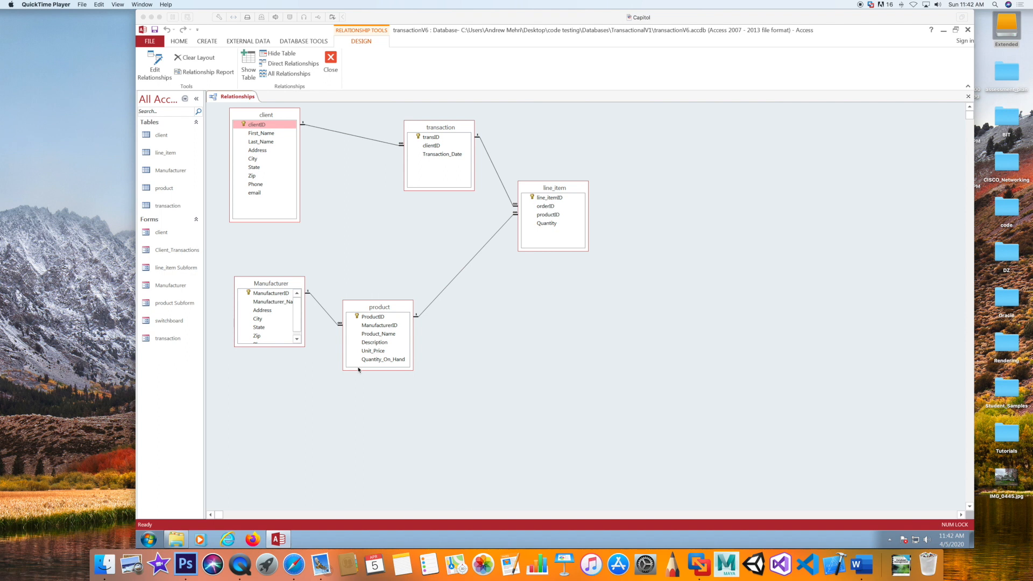
# Open the product table in Design view and examine the Quantity_On_Hand field's properties.
pyautogui.click(170, 189)
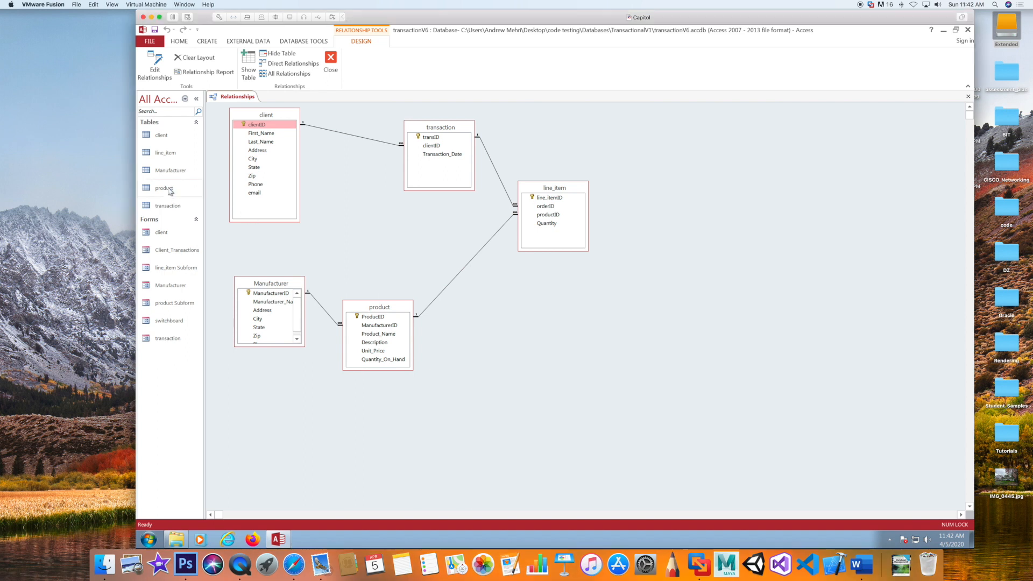
pyautogui.doubleClick(170, 189)
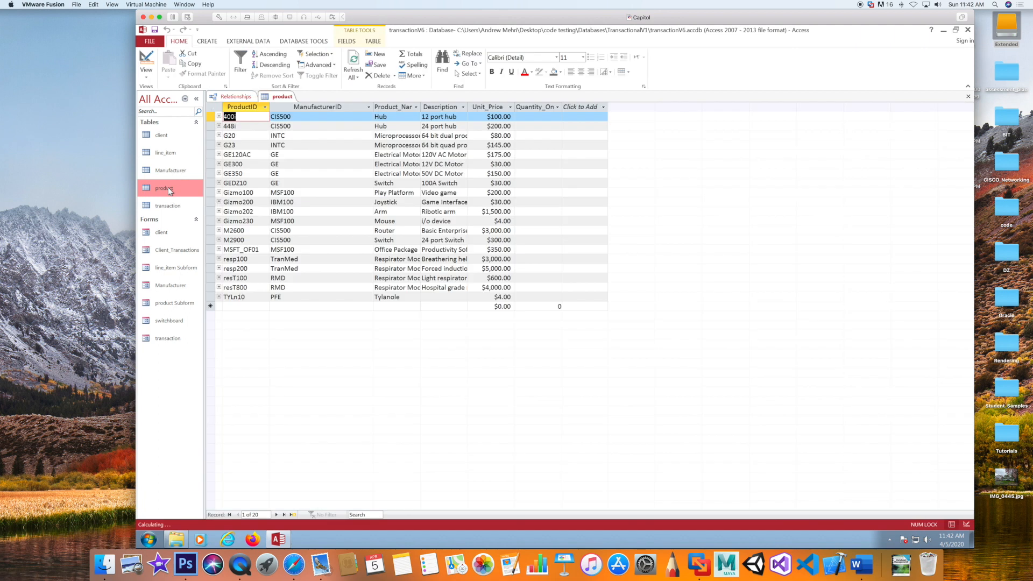
pyautogui.click(150, 62)
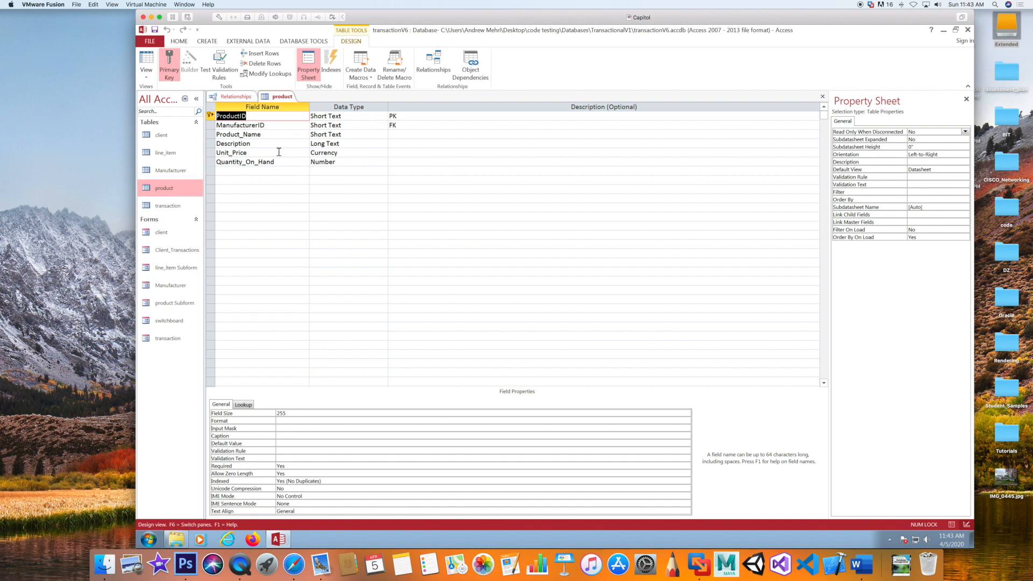
pyautogui.click(209, 161)
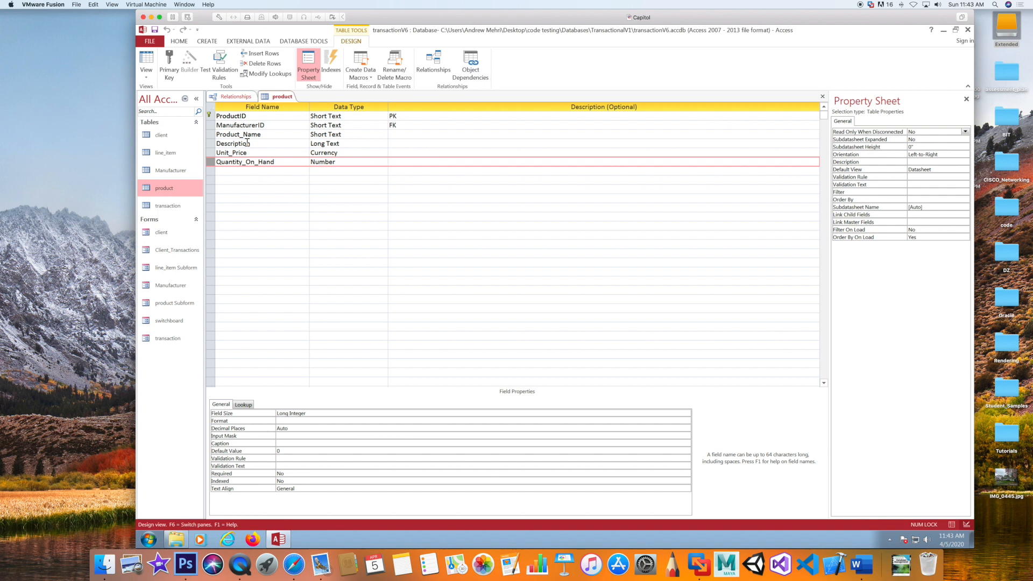
# Widen the Quantity_On_Hand column in the product table's Datasheet view so its full heading fits.
pyautogui.click(145, 58)
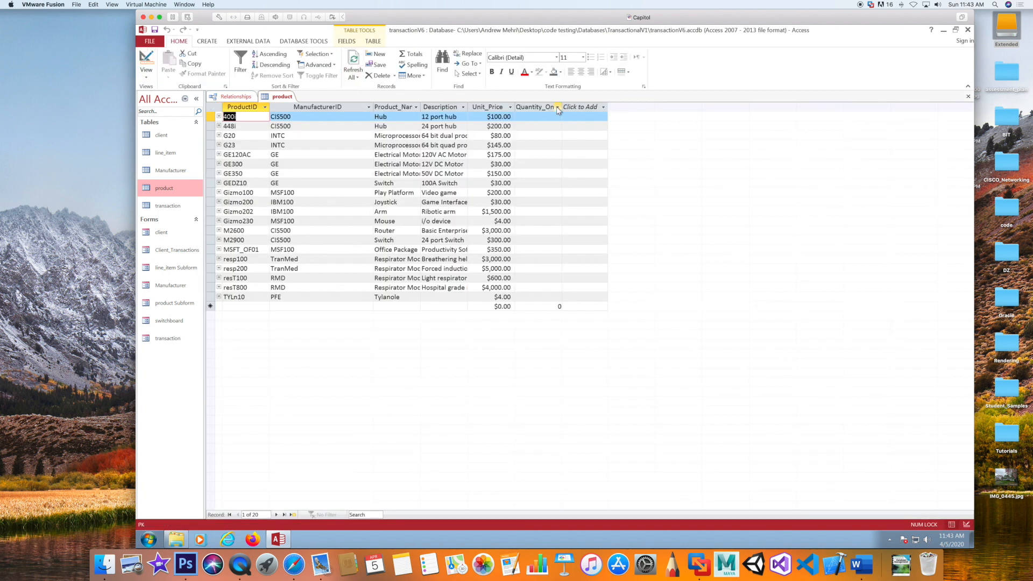
pyautogui.moveTo(562, 106); pyautogui.dragTo(585, 103)
pyautogui.click(586, 107)
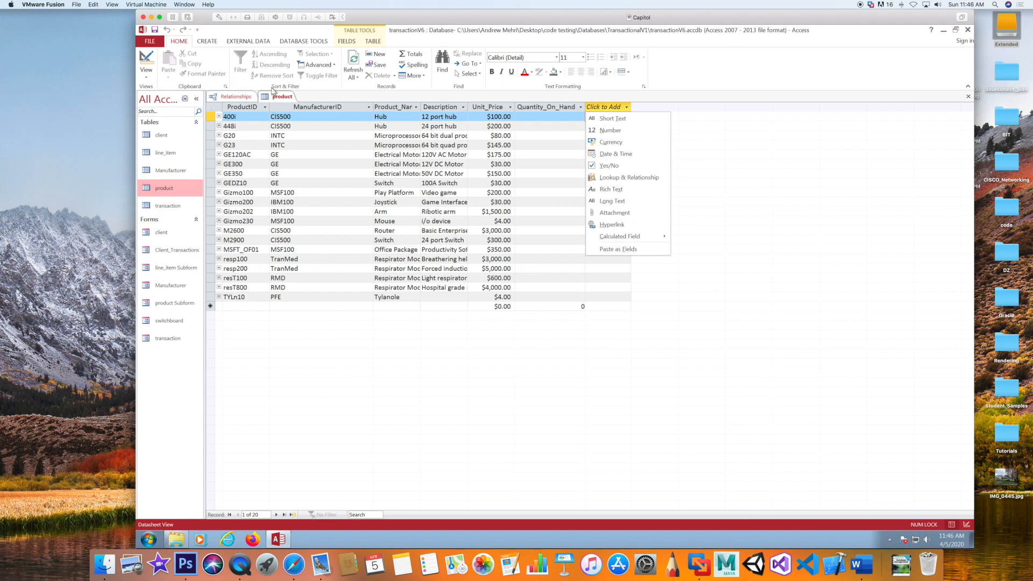
# Check the Default Value property of Quantity_On_Hand in Design view and close the product table without saving layout changes.
pyautogui.click(152, 59)
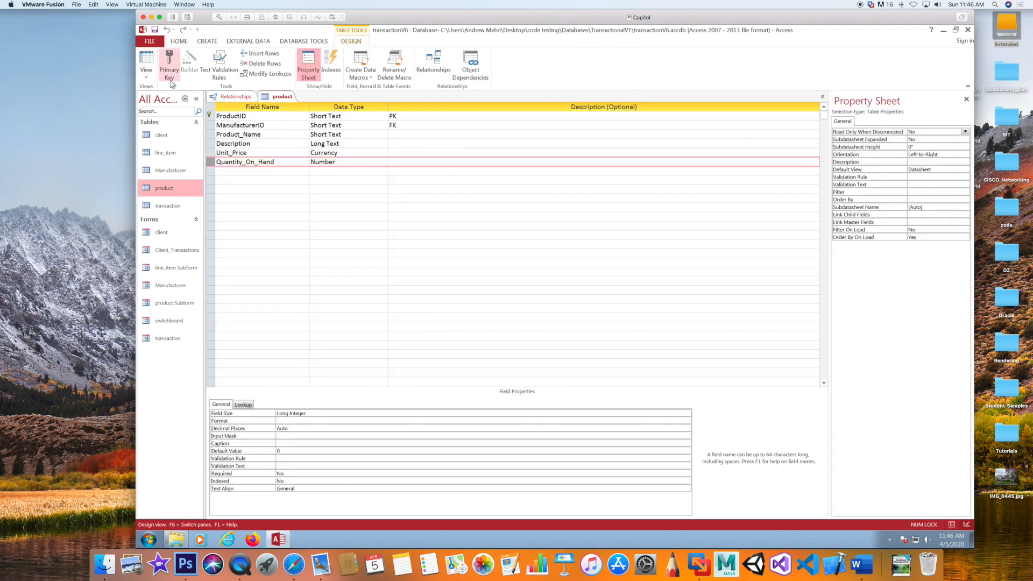
pyautogui.click(334, 163)
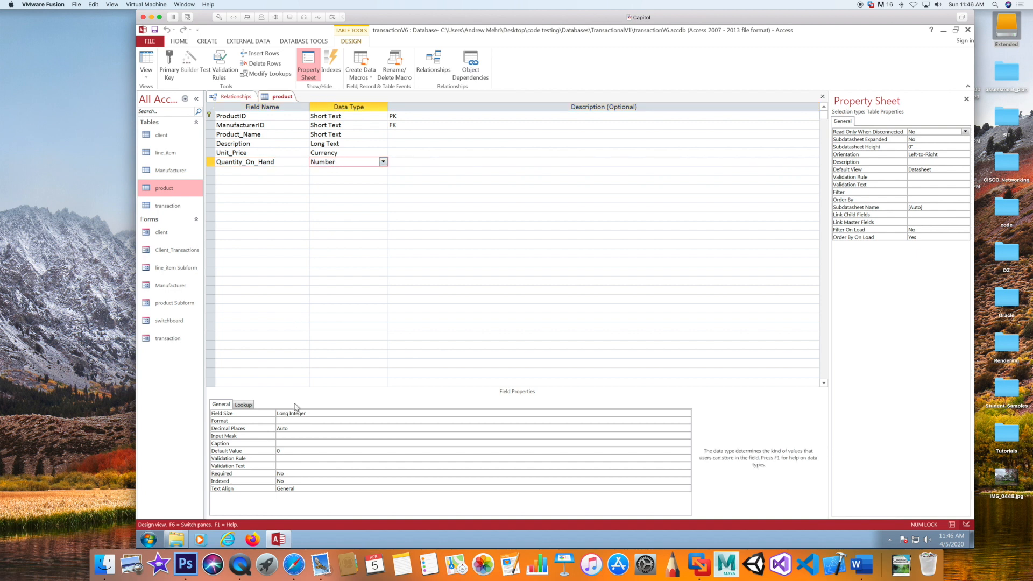
pyautogui.click(297, 450)
pyautogui.click(266, 452)
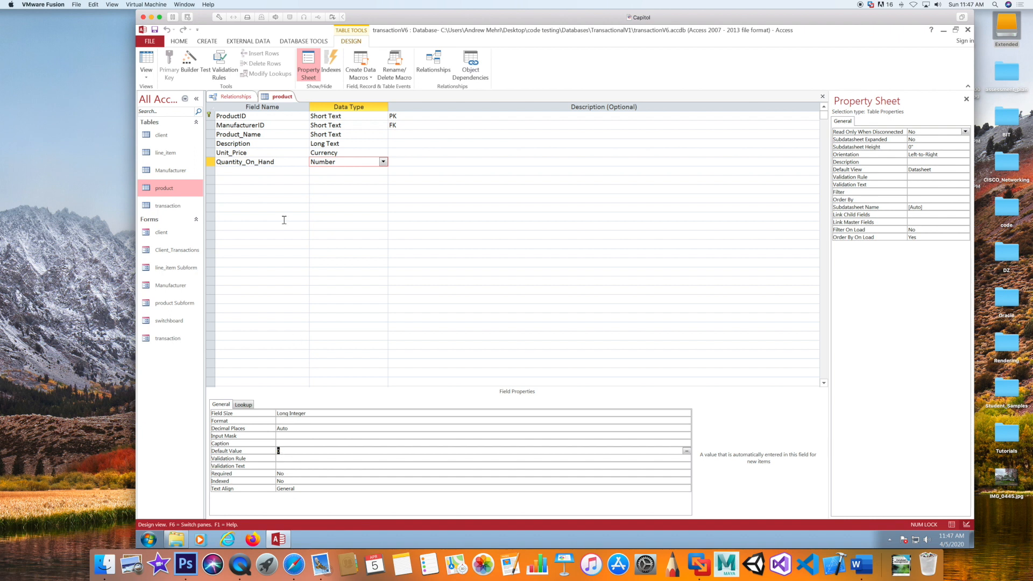
pyautogui.rightClick(279, 97)
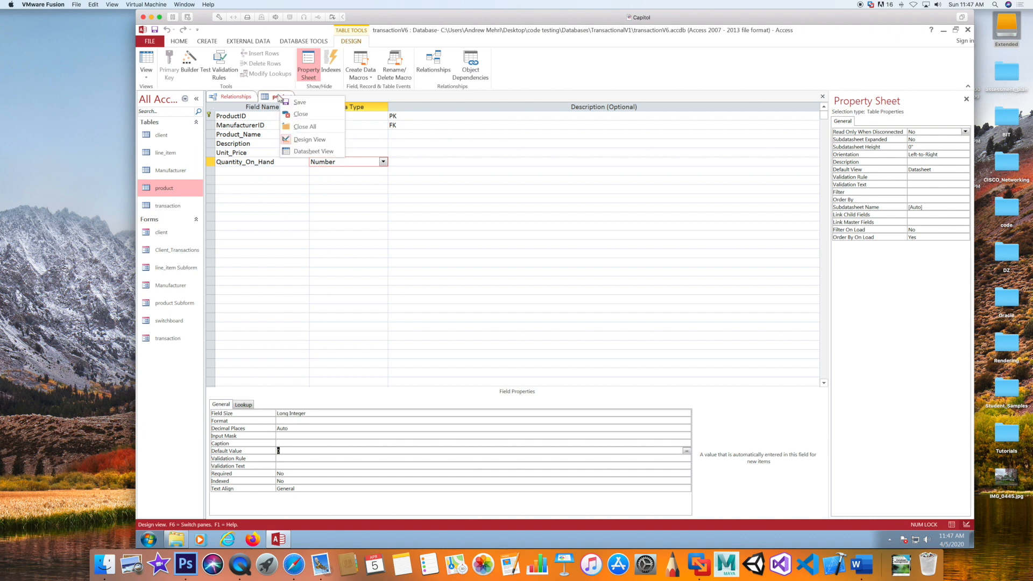
pyautogui.click(294, 115)
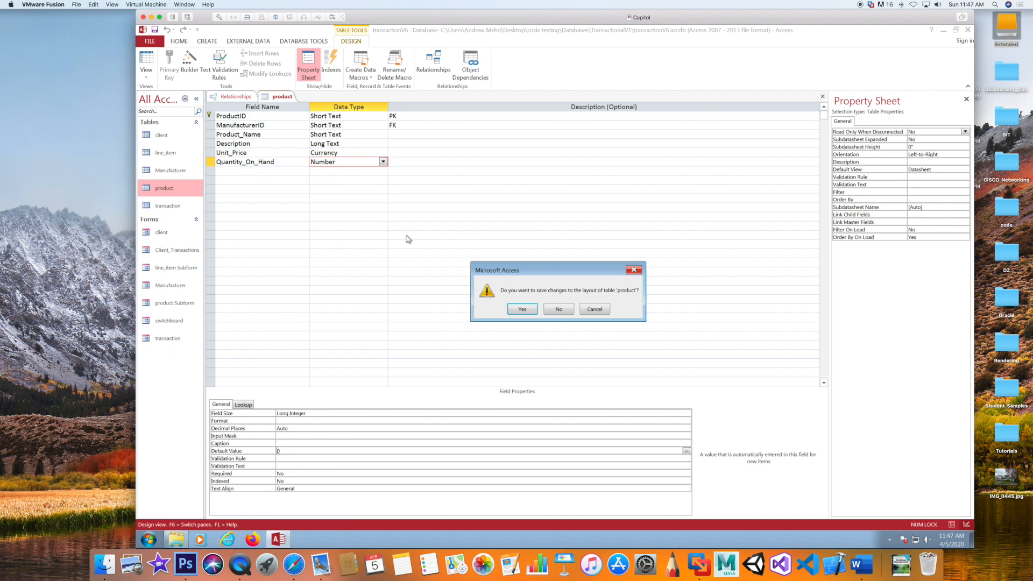
pyautogui.click(560, 309)
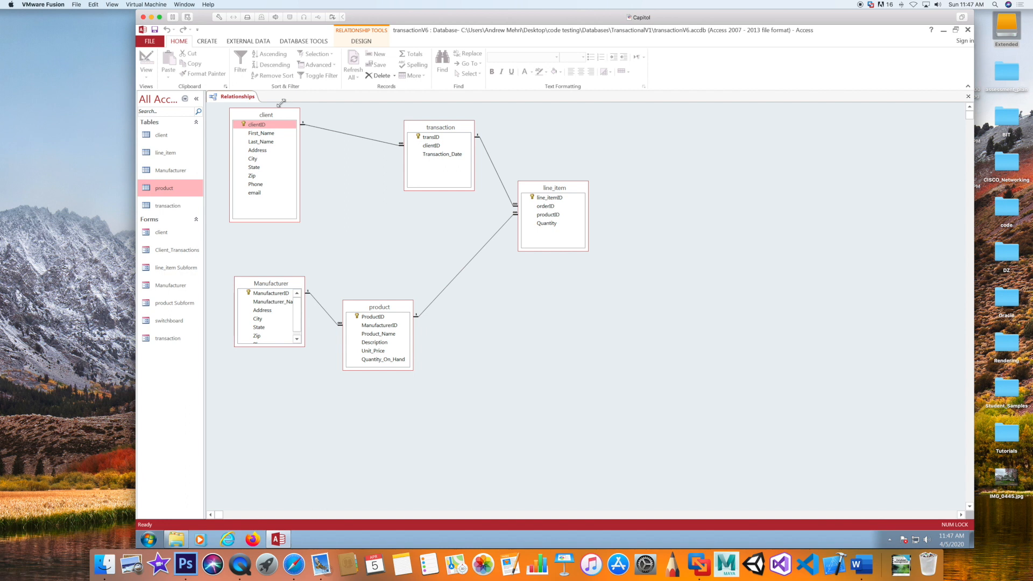
# Create a new query in Design view based on the product table.
pyautogui.click(213, 42)
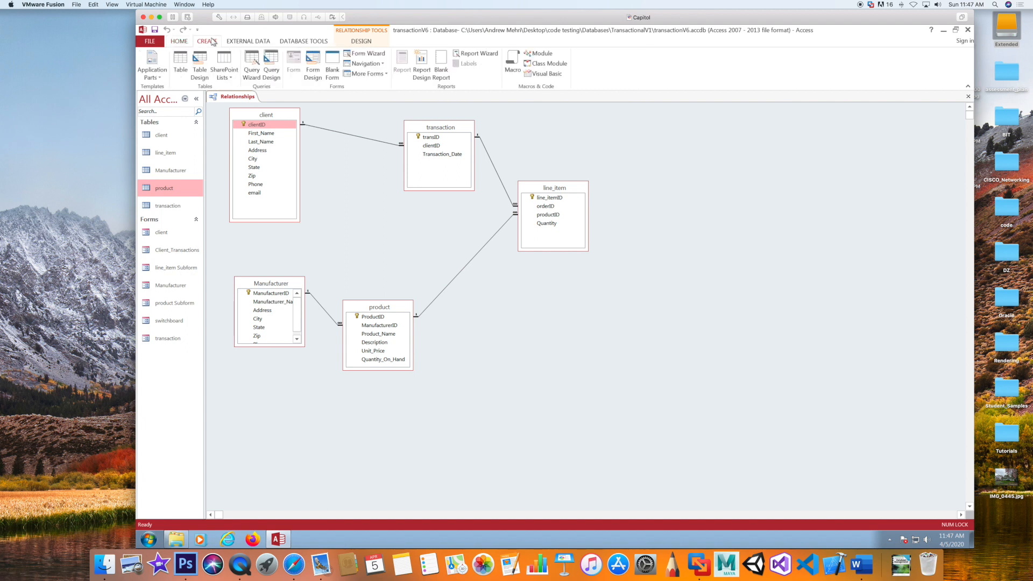
pyautogui.click(267, 59)
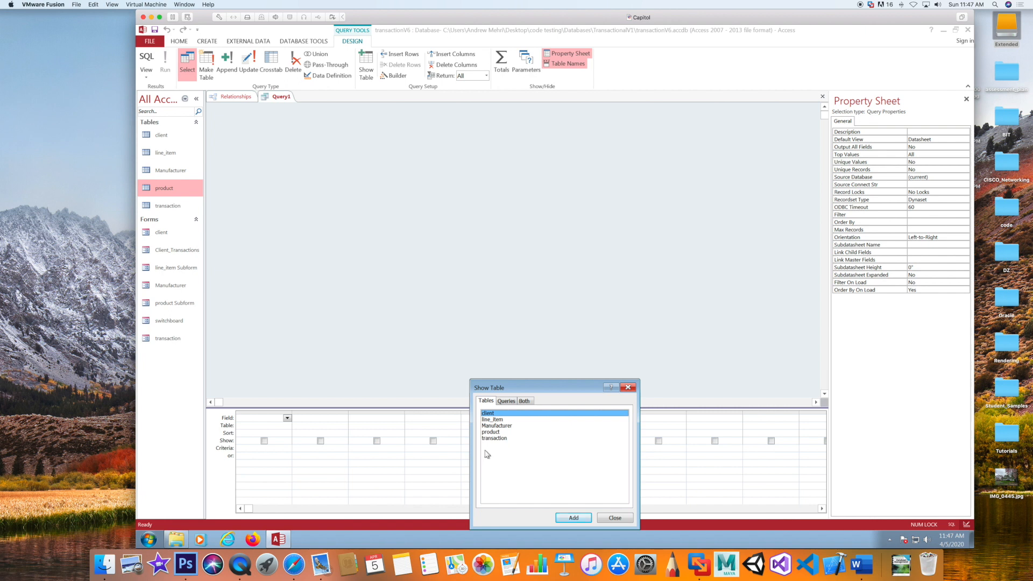
pyautogui.click(488, 432)
pyautogui.click(574, 517)
pyautogui.click(613, 518)
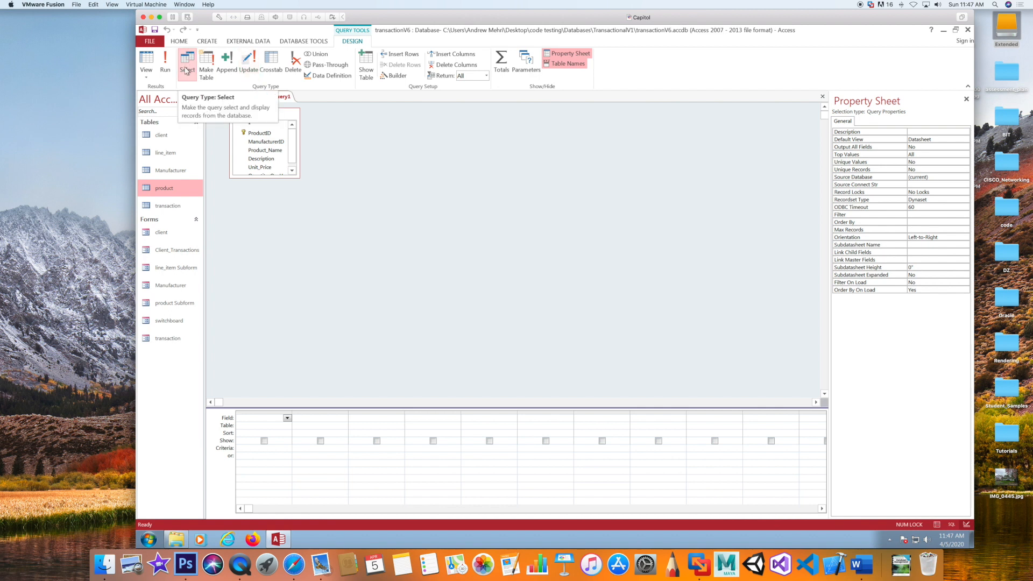
# Turn the query into an update query that sets Quantity_On_Hand to 10 and run it on all product records.
pyautogui.click(247, 66)
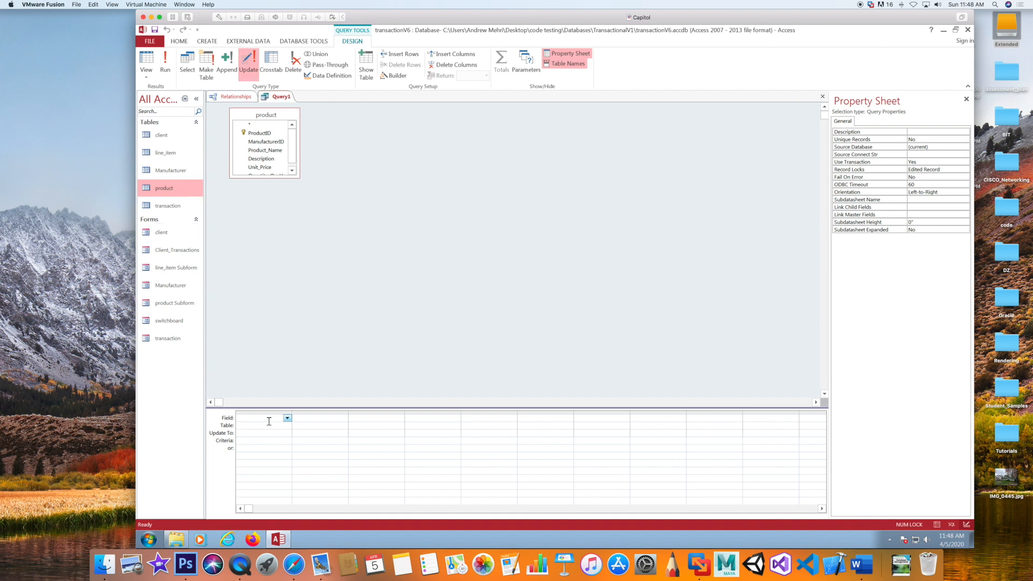
pyautogui.click(285, 420)
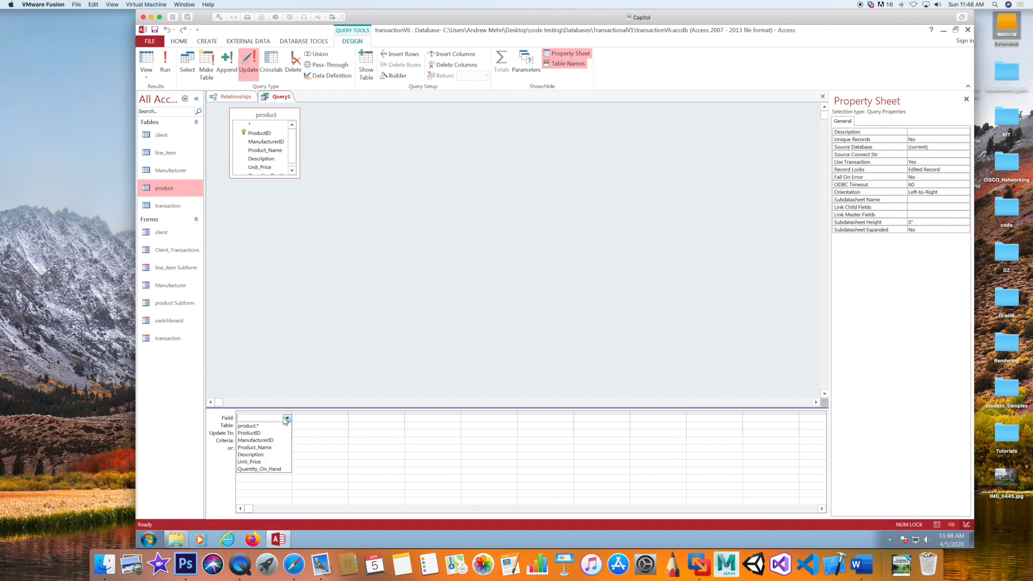
pyautogui.click(269, 469)
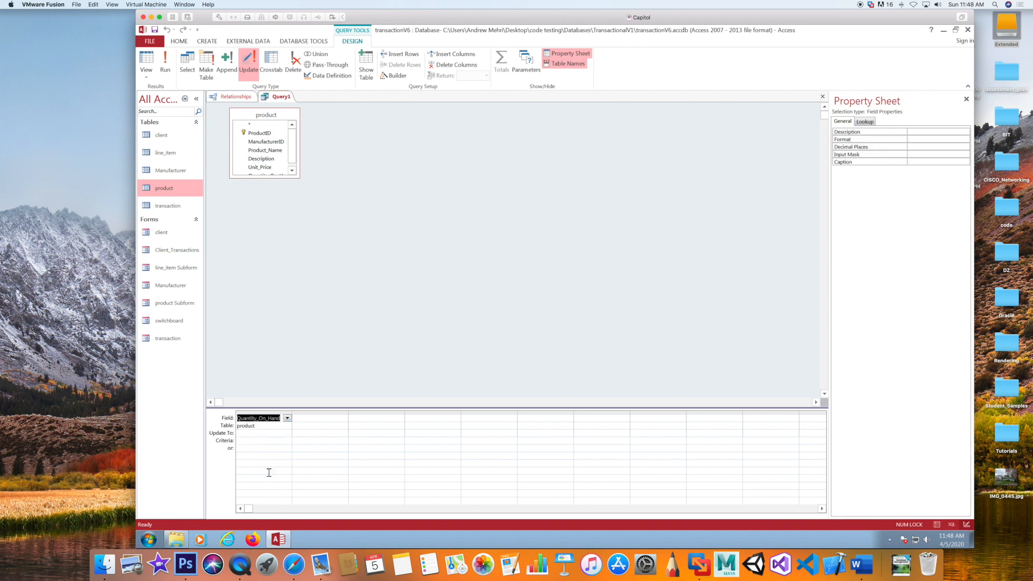
pyautogui.click(258, 432)
pyautogui.write('10')
pyautogui.click(166, 72)
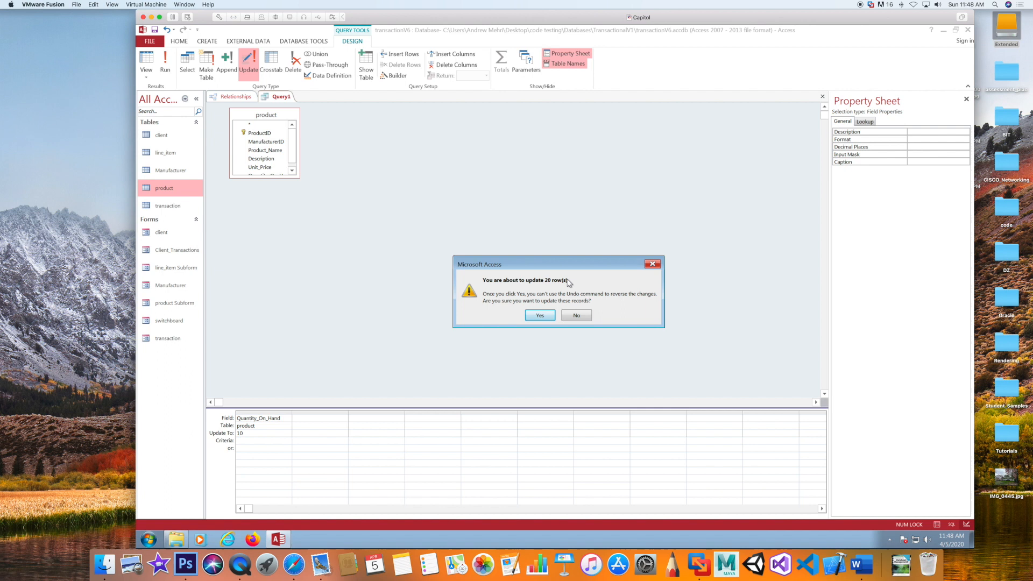
pyautogui.click(539, 317)
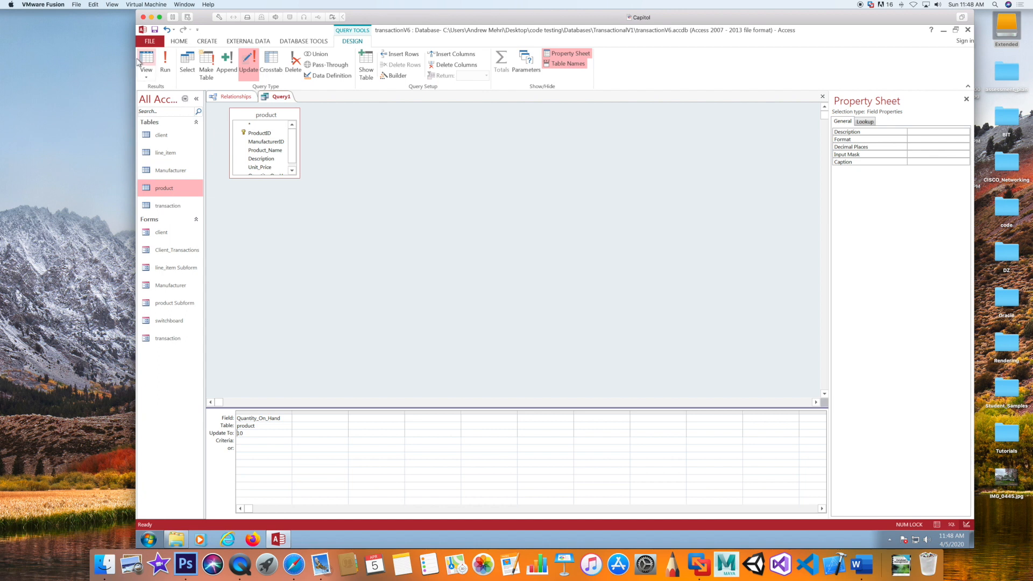
# Open the product table to check the Quantity_On_Hand values, and close it again.
pyautogui.doubleClick(156, 188)
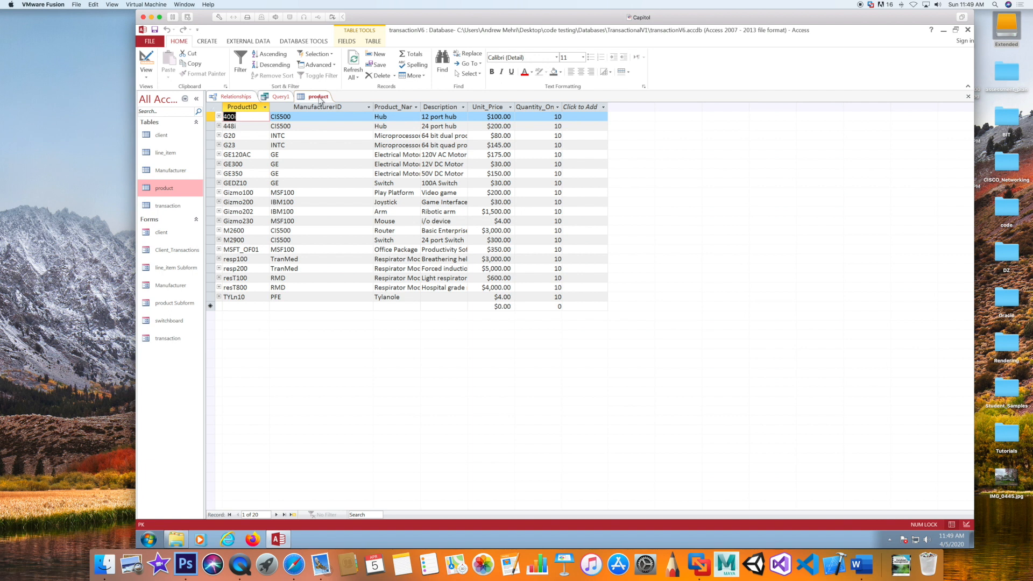
pyautogui.rightClick(319, 100)
pyautogui.click(341, 121)
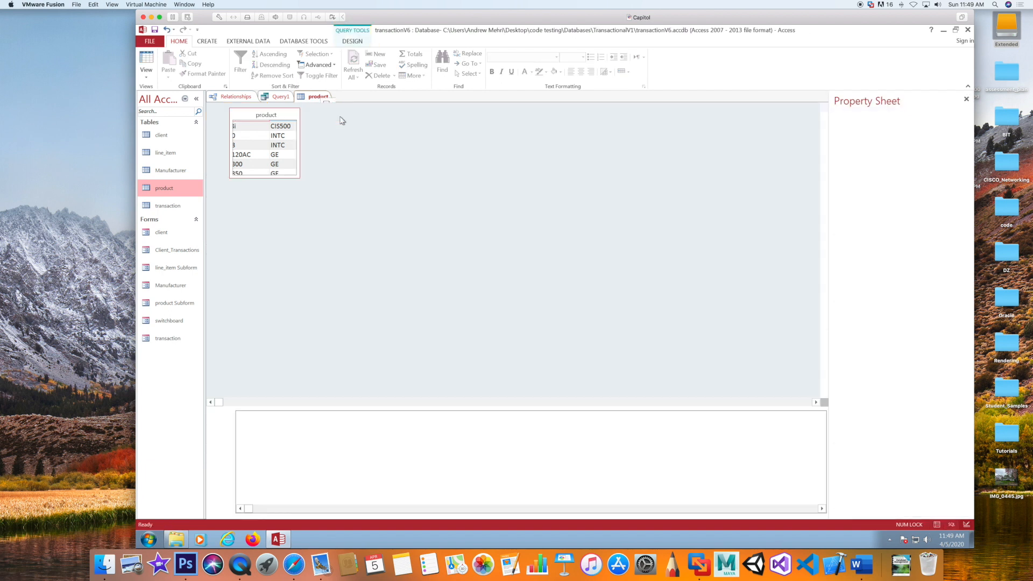
# Switch the update query to SQL view and examine its UPDATE statement.
pyautogui.click(292, 229)
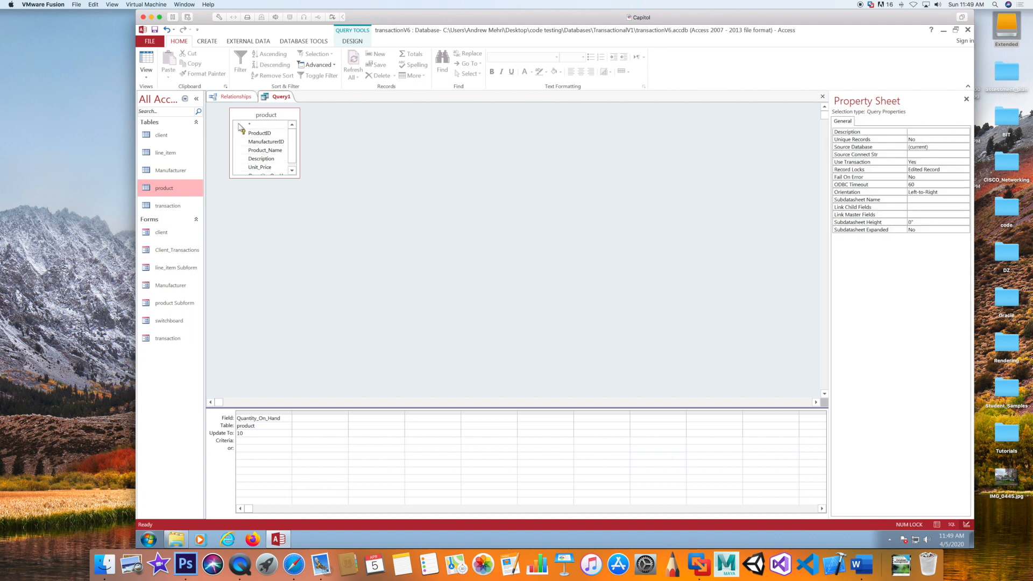
pyautogui.click(270, 434)
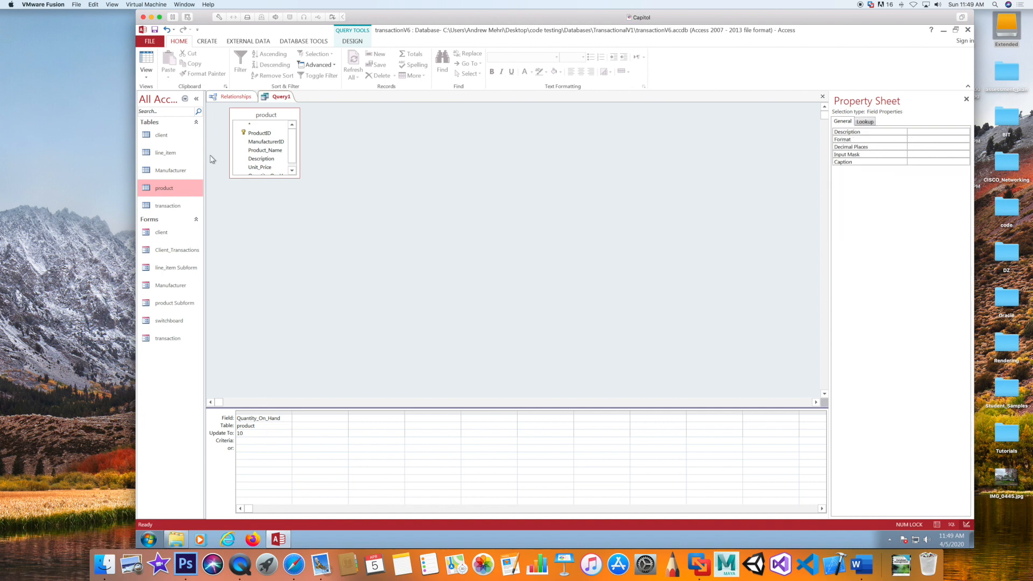
pyautogui.click(149, 78)
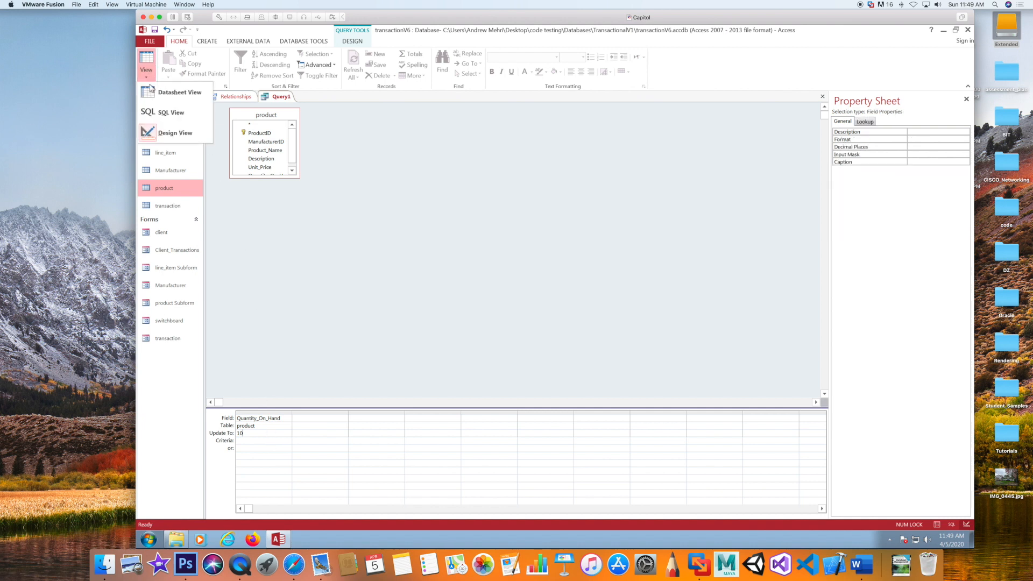
pyautogui.click(165, 113)
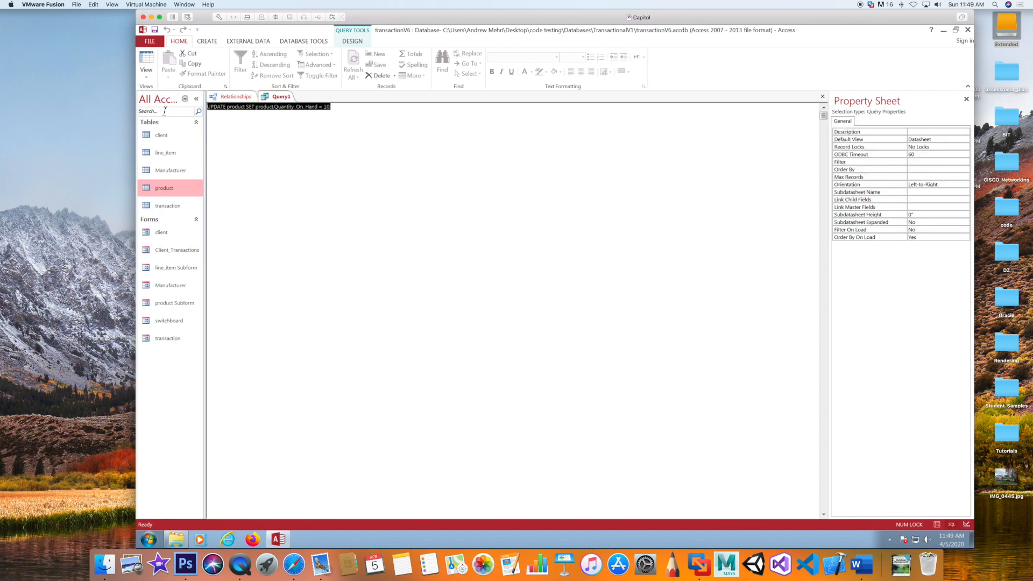
pyautogui.click(225, 107)
pyautogui.moveTo(226, 107); pyautogui.dragTo(341, 105)
pyautogui.click(228, 143)
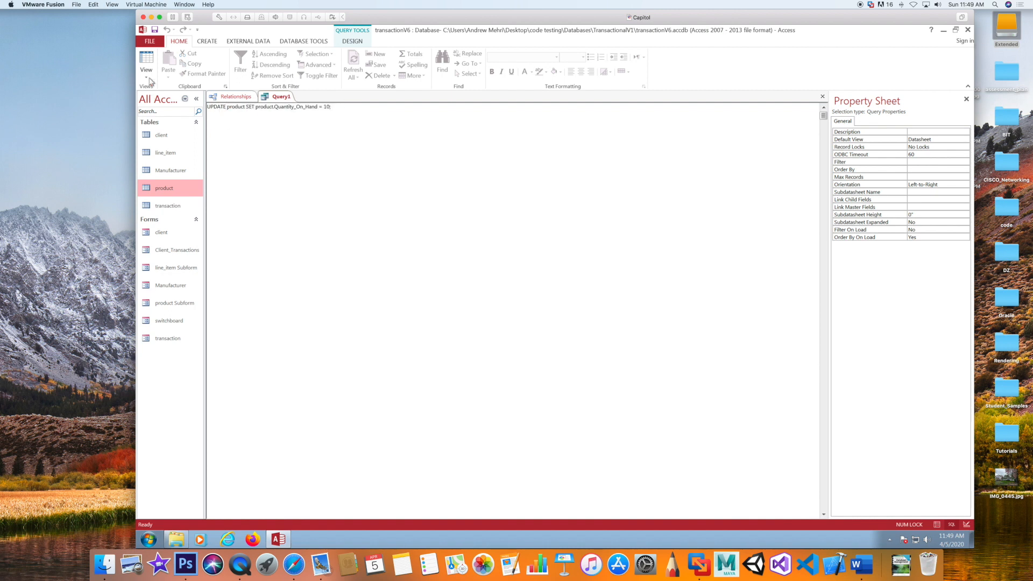
# Save the update query under the name addProducts.
pyautogui.click(154, 30)
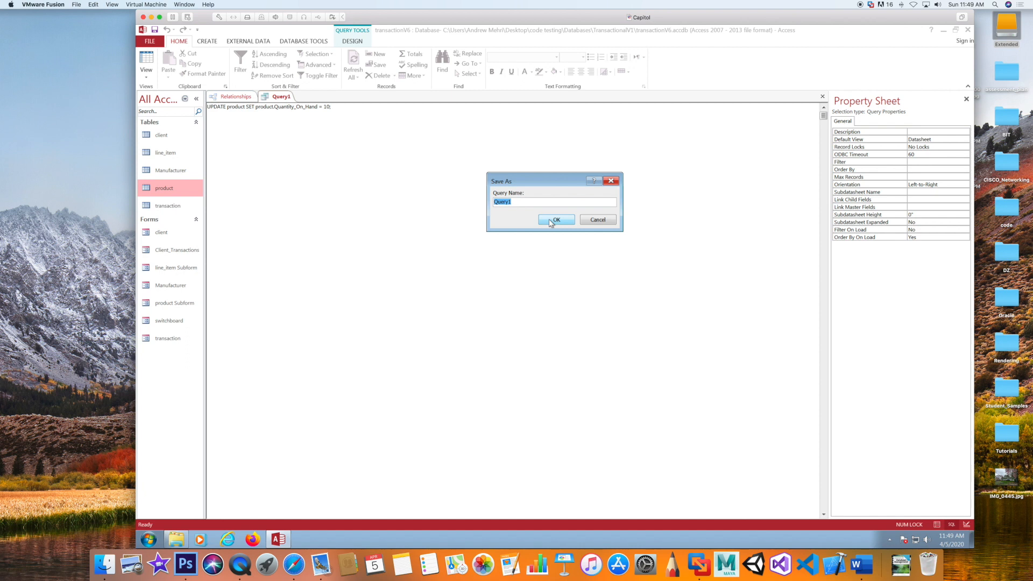
pyautogui.write('addProducts')
pyautogui.click(565, 221)
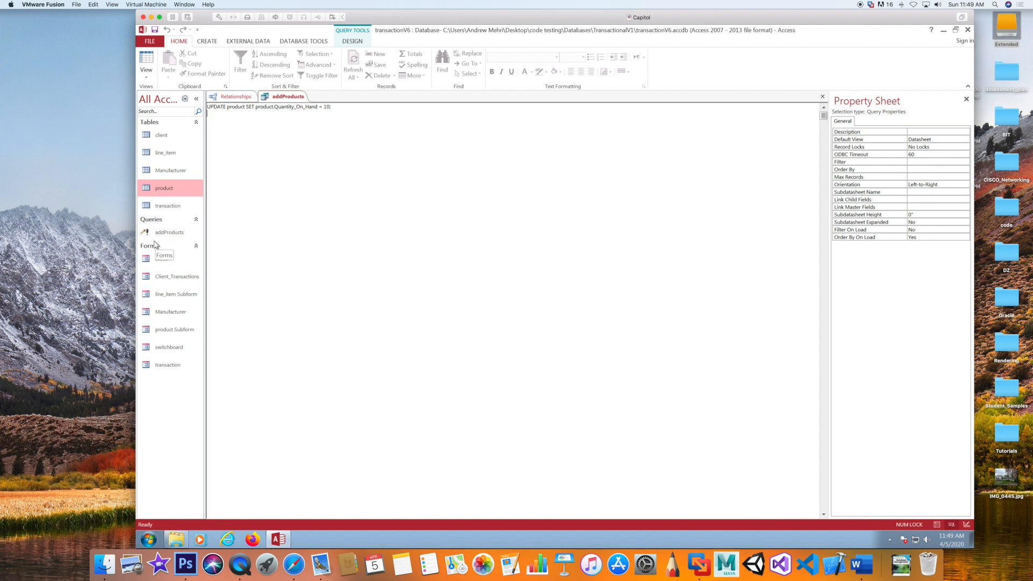
# Close the addProducts query and the Relationships window.
pyautogui.rightClick(293, 97)
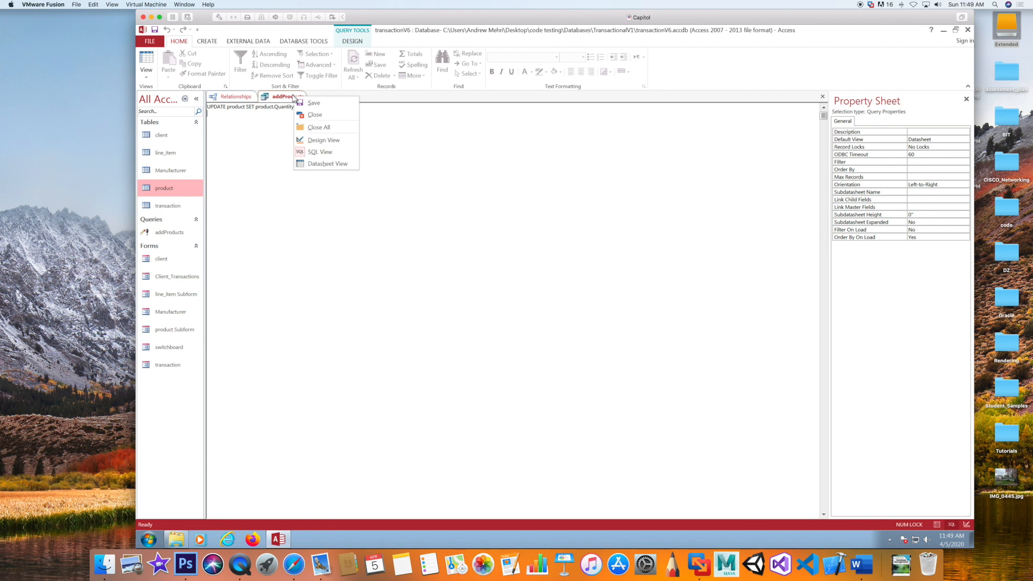
pyautogui.click(312, 115)
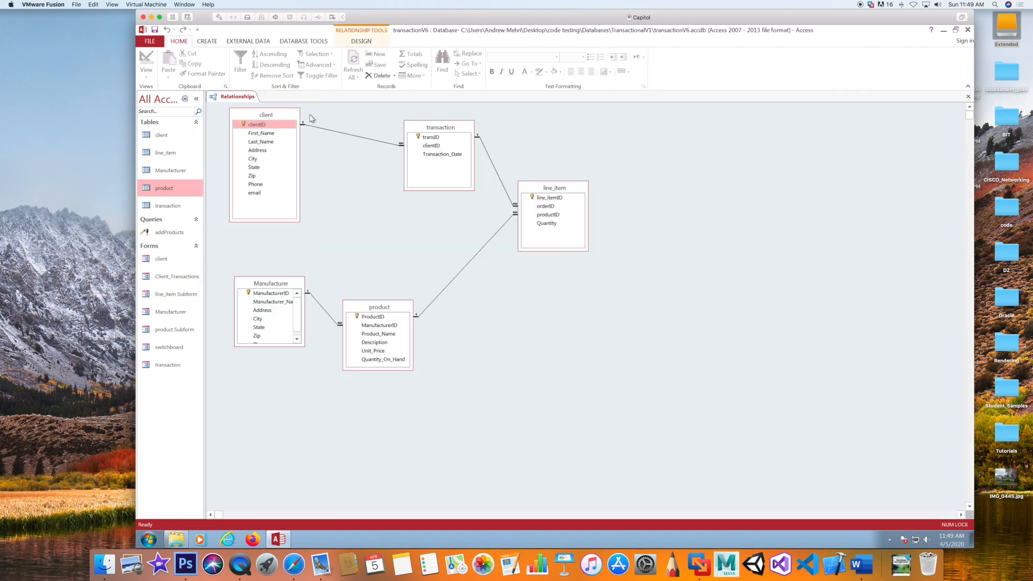
pyautogui.rightClick(239, 97)
pyautogui.click(253, 116)
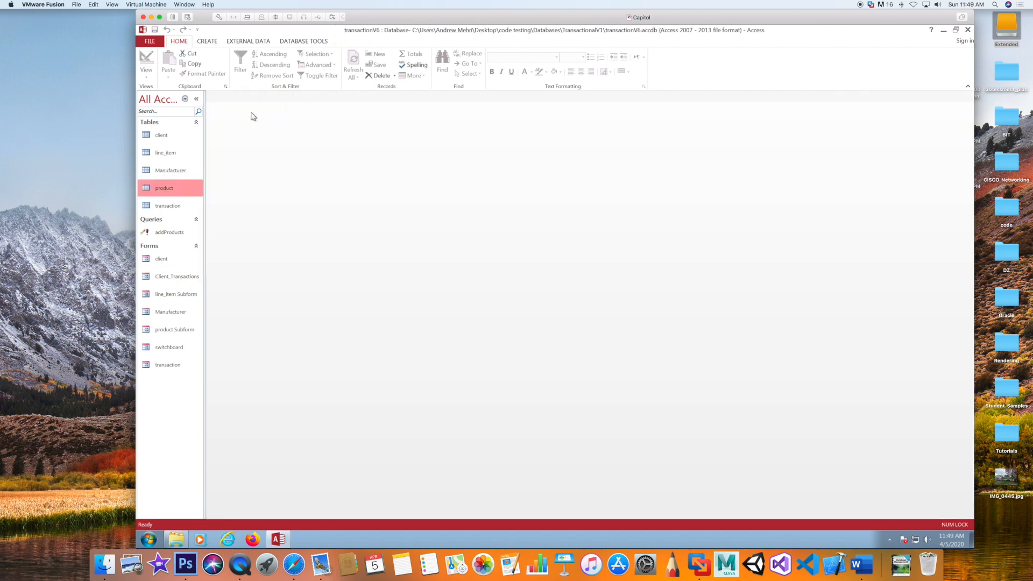
# Run the saved addProducts query and confirm updating the product records.
pyautogui.doubleClick(157, 235)
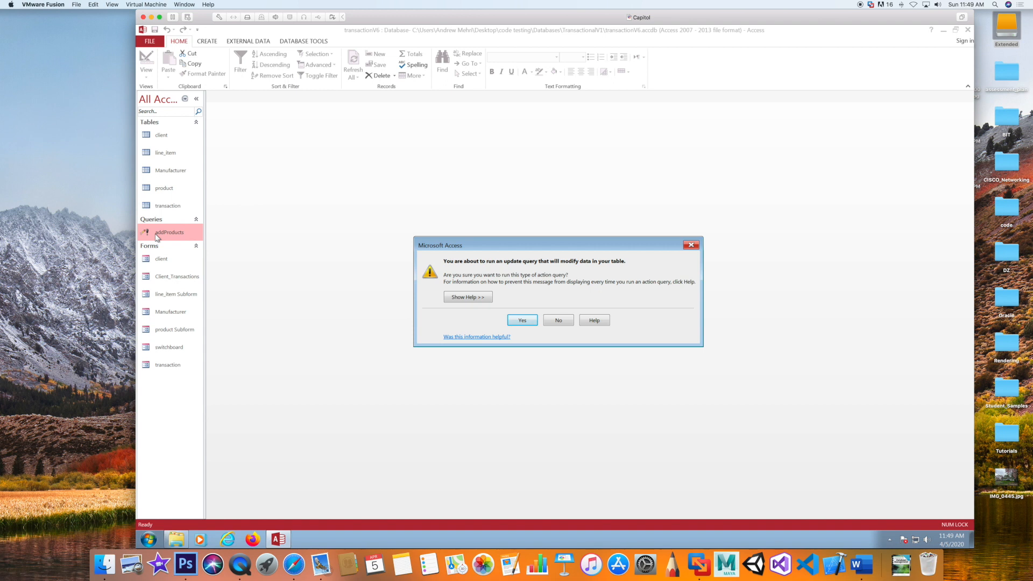
pyautogui.click(517, 321)
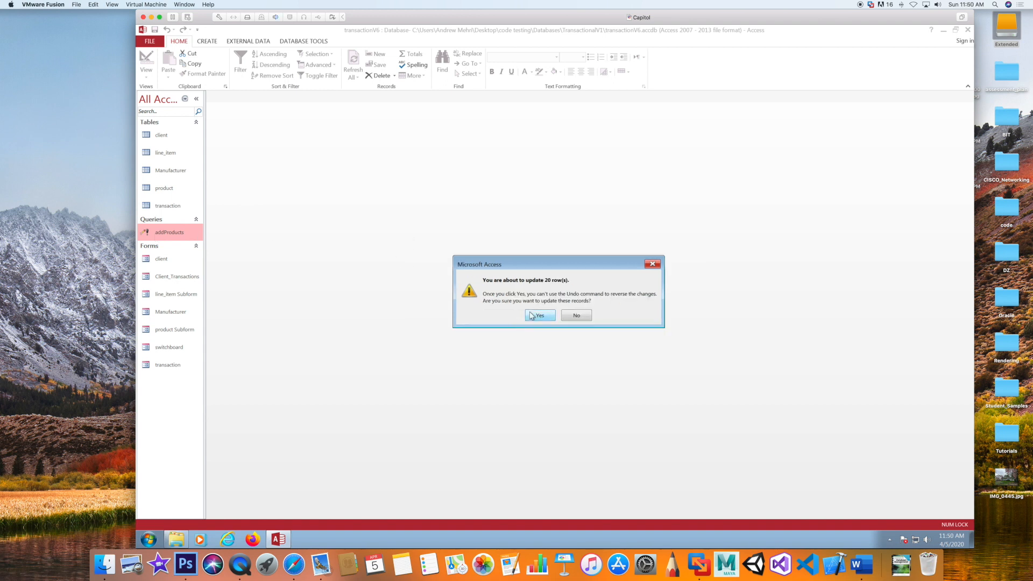
pyautogui.click(532, 316)
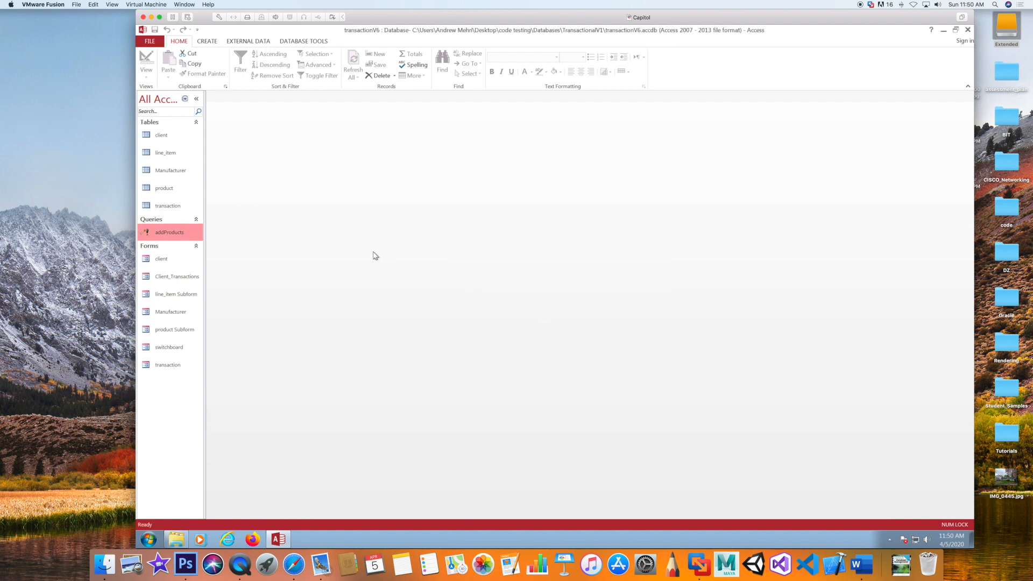
# Open the product table to check the Quantity_On_Hand values, and close it.
pyautogui.doubleClick(157, 190)
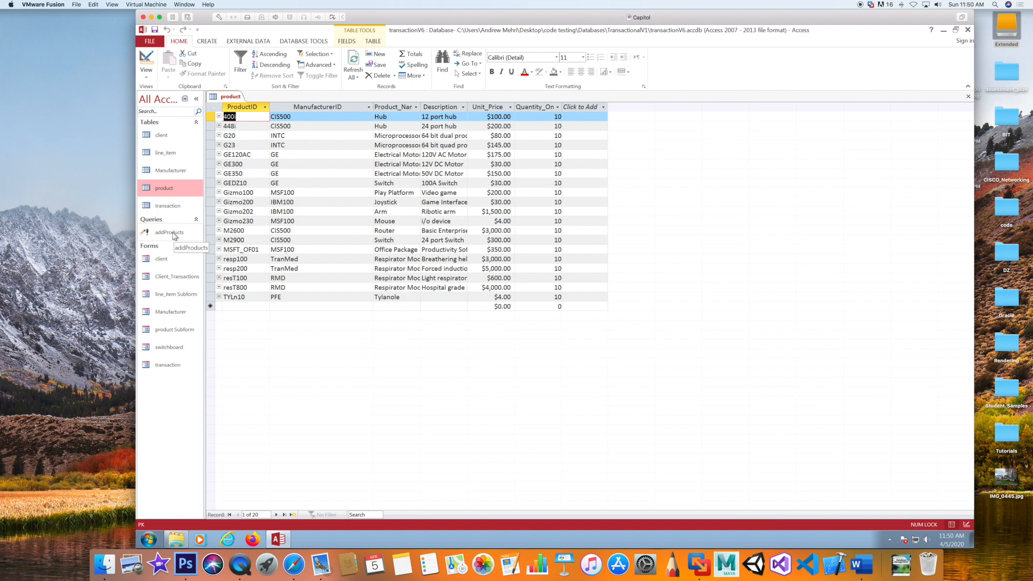
pyautogui.rightClick(228, 99)
pyautogui.click(245, 113)
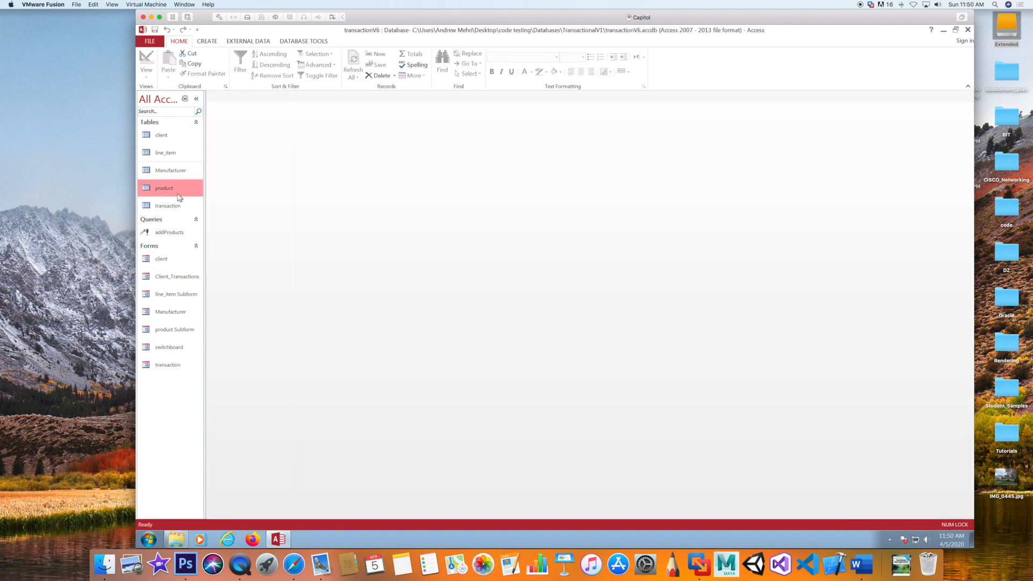
# Open the addProducts query for editing and switch it from SQL to the design grid.
pyautogui.rightClick(163, 238)
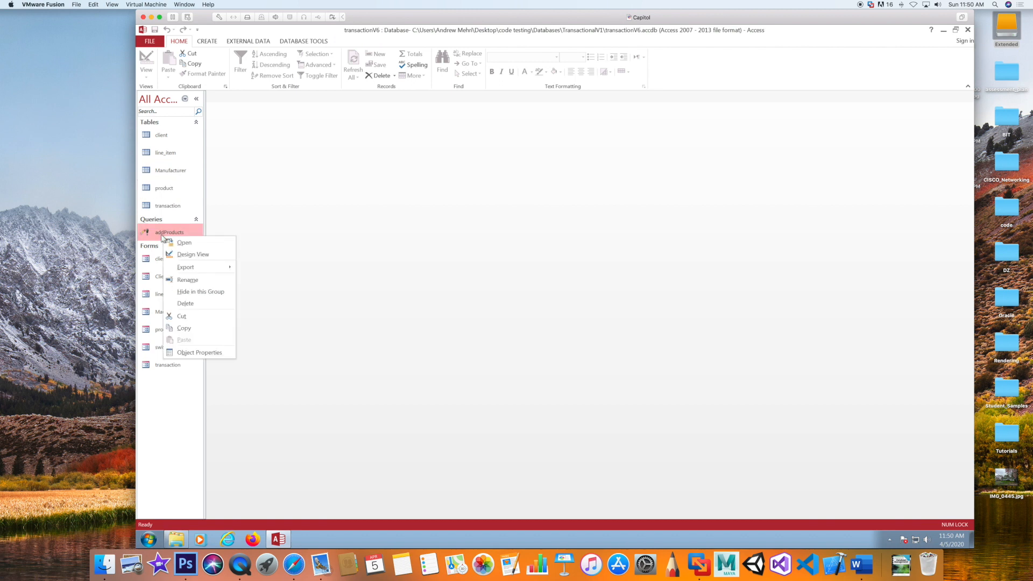
pyautogui.click(192, 254)
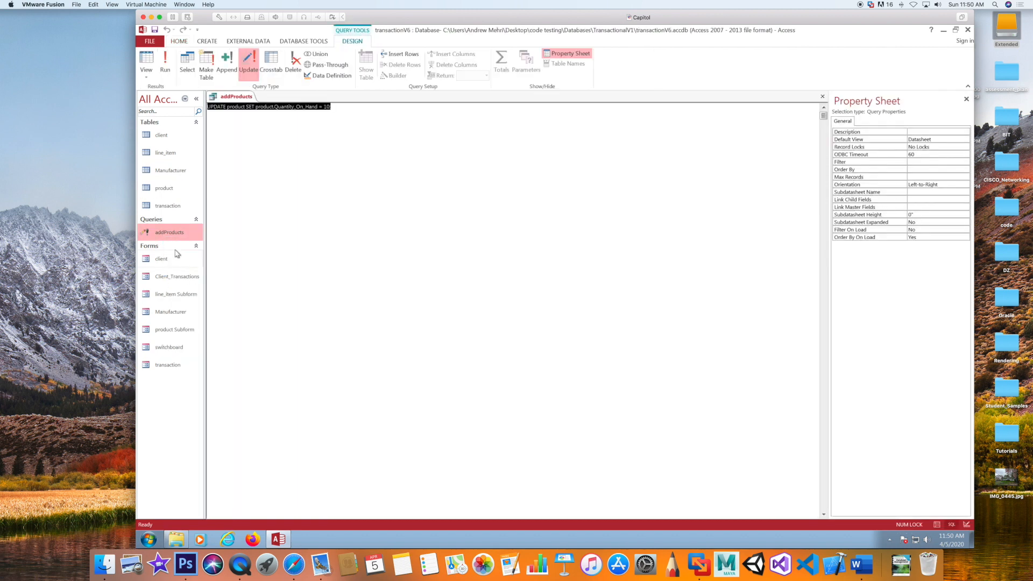
pyautogui.click(147, 74)
pyautogui.click(160, 134)
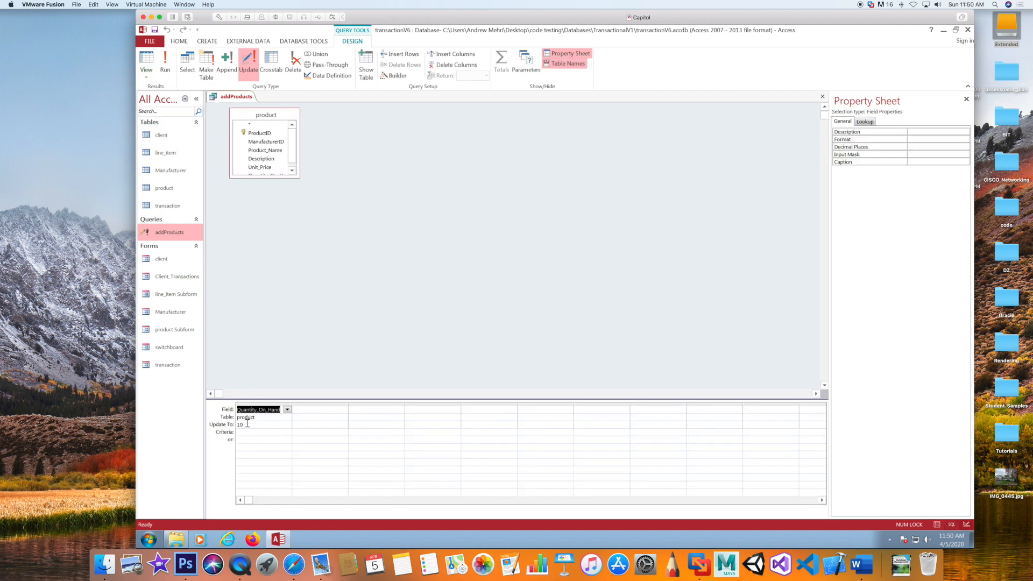
# Replace the Update To value for Quantity_On_Hand with the expression [product].[Quantity_On_Hand] + 5.
pyautogui.doubleClick(245, 425)
pyautogui.write('product')
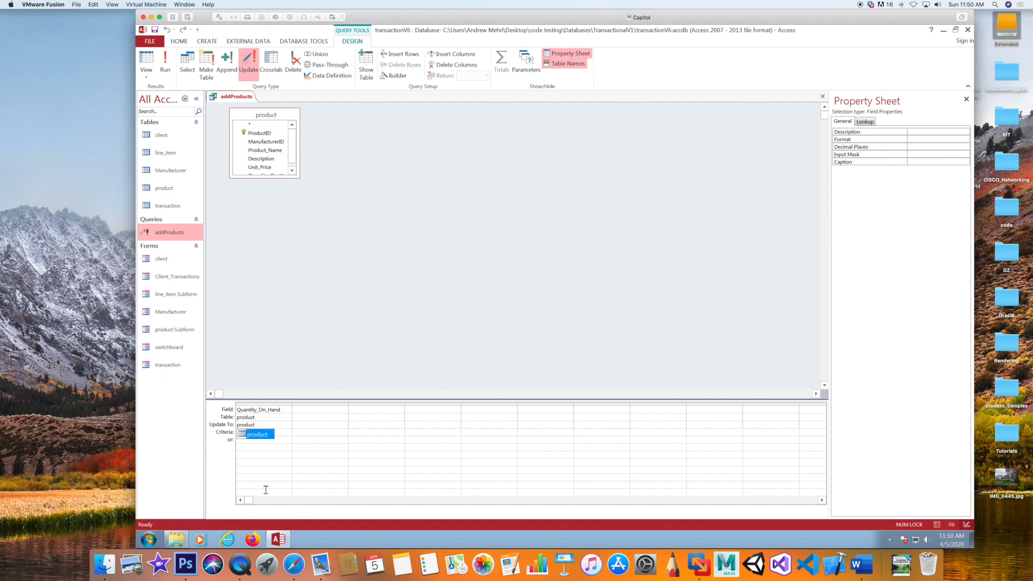
pyautogui.doubleClick(255, 435)
pyautogui.write('.')
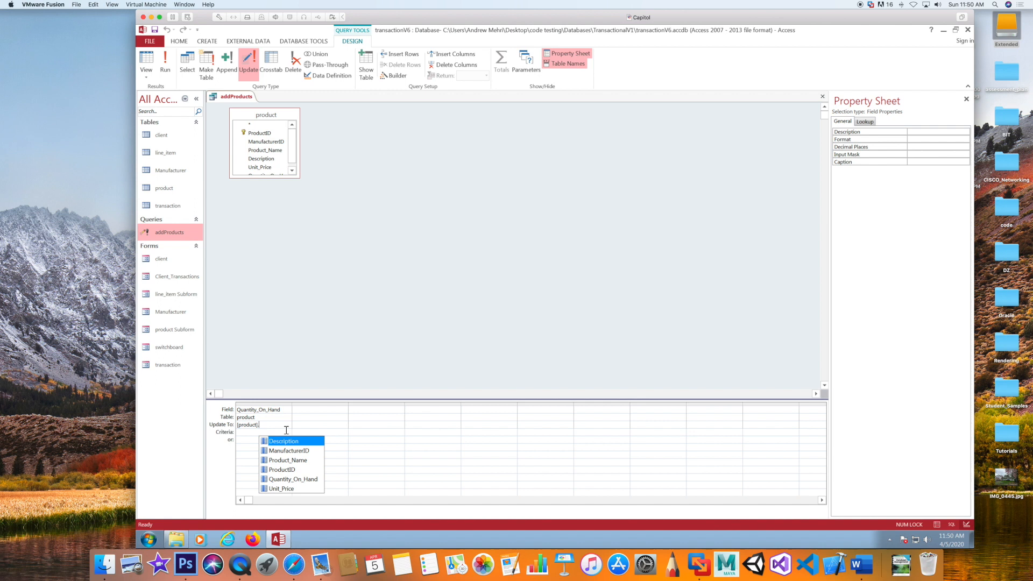
pyautogui.doubleClick(285, 480)
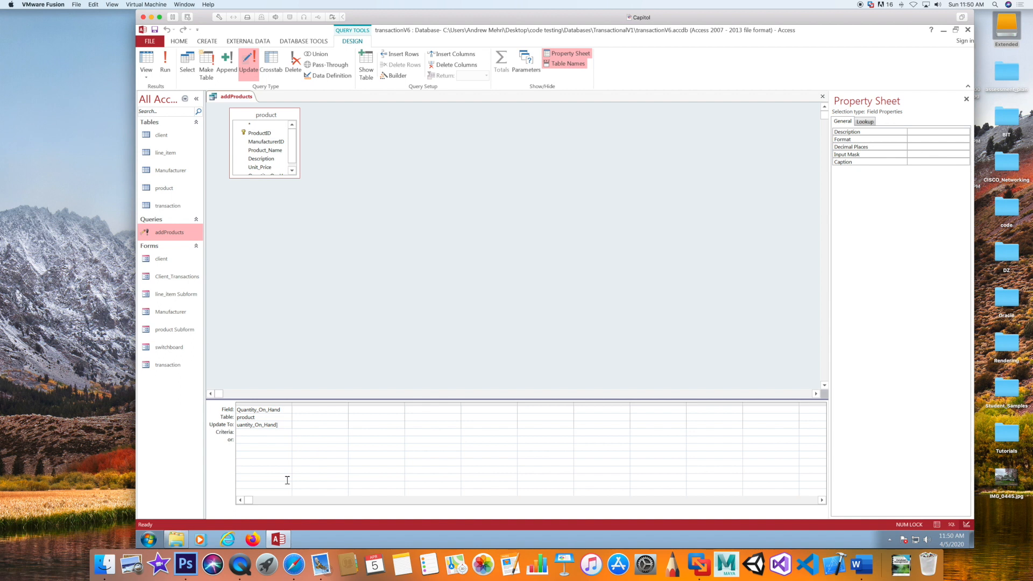
pyautogui.write('+ 5')
# Examine the full Update To expression in the Zoom window and accept it.
pyautogui.rightClick(274, 425)
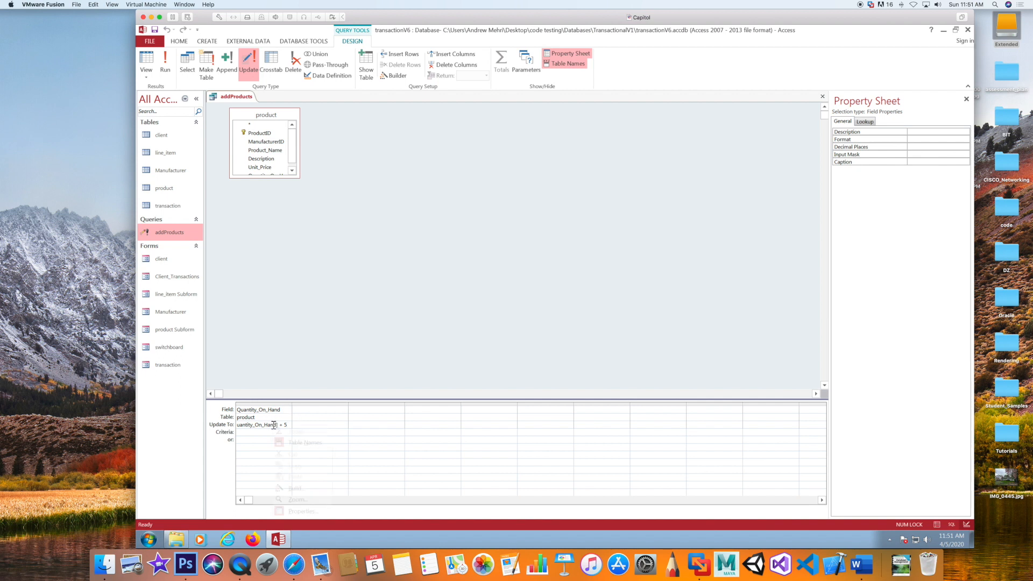
pyautogui.click(294, 500)
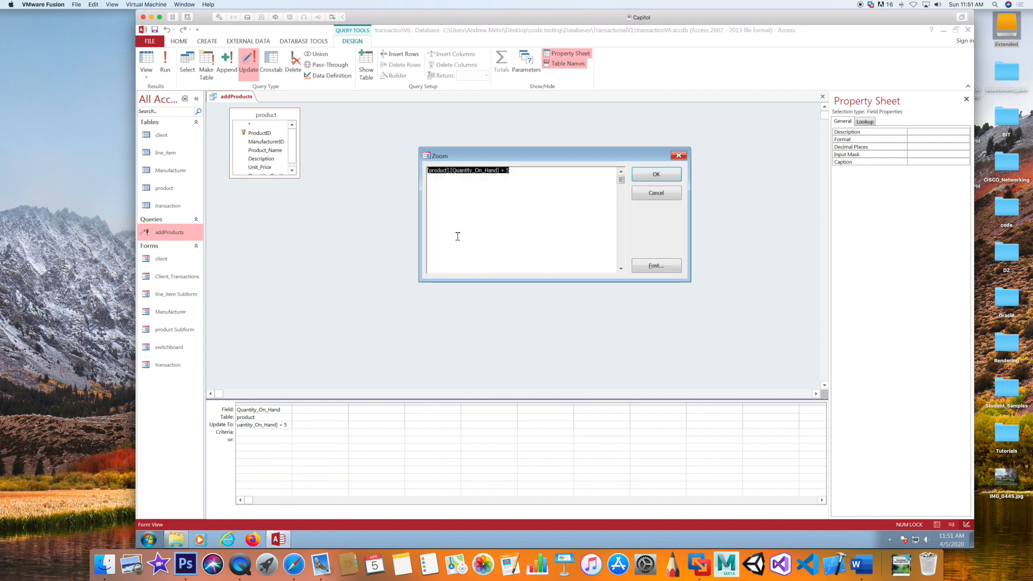
pyautogui.click(483, 199)
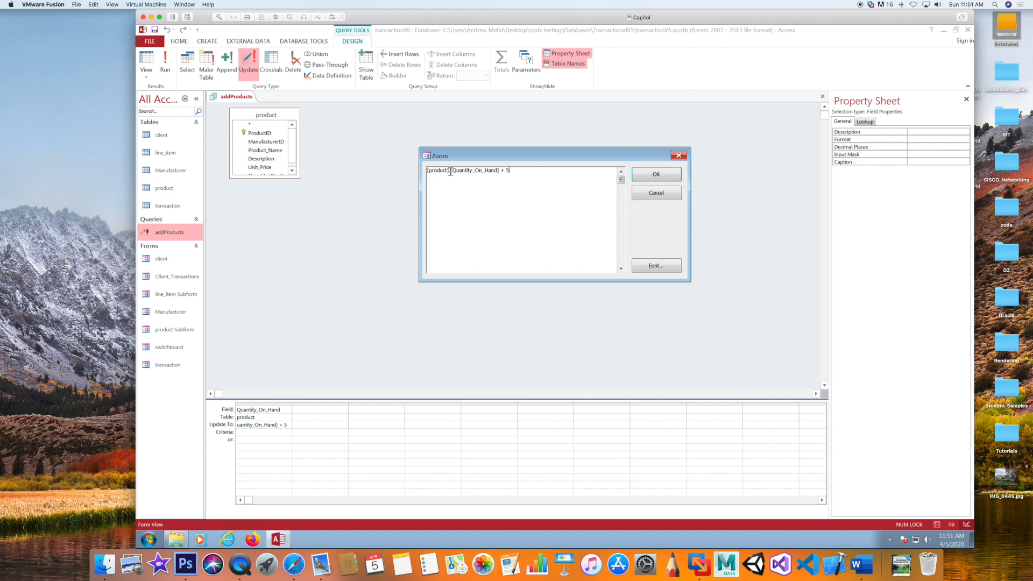
pyautogui.doubleClick(509, 171)
pyautogui.click(653, 175)
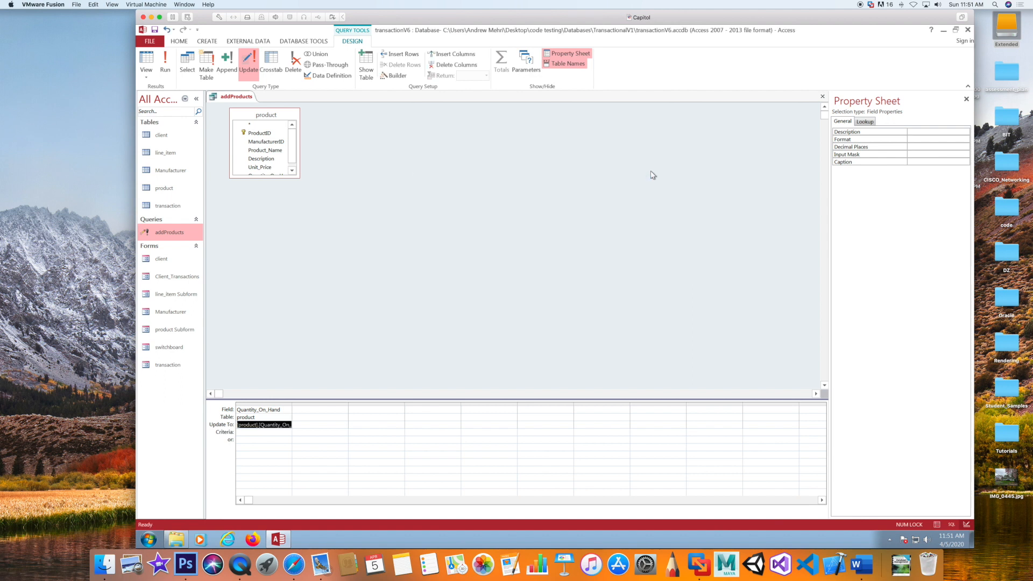
# Save the modified addProducts query and close it.
pyautogui.click(154, 31)
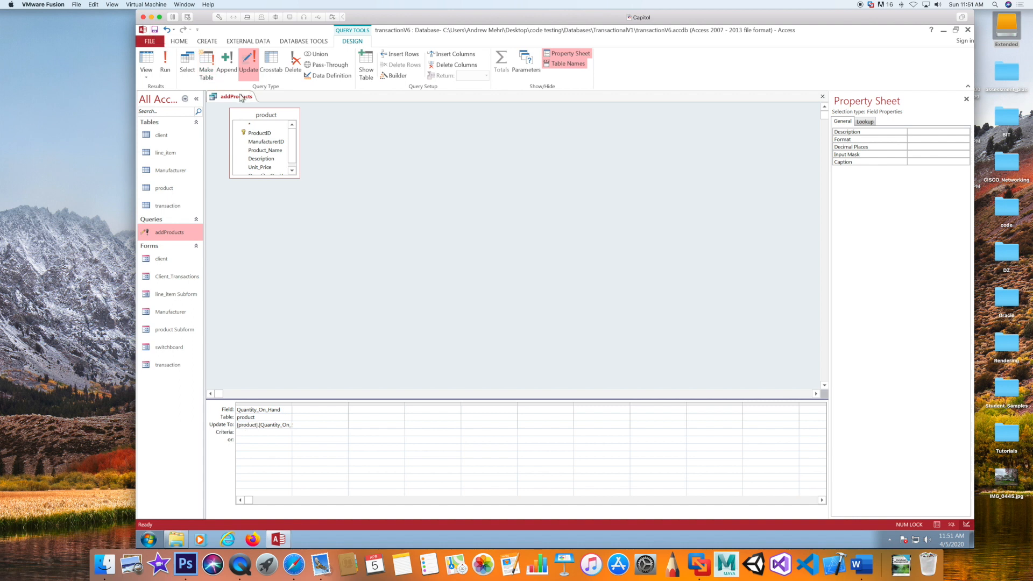
pyautogui.rightClick(243, 100)
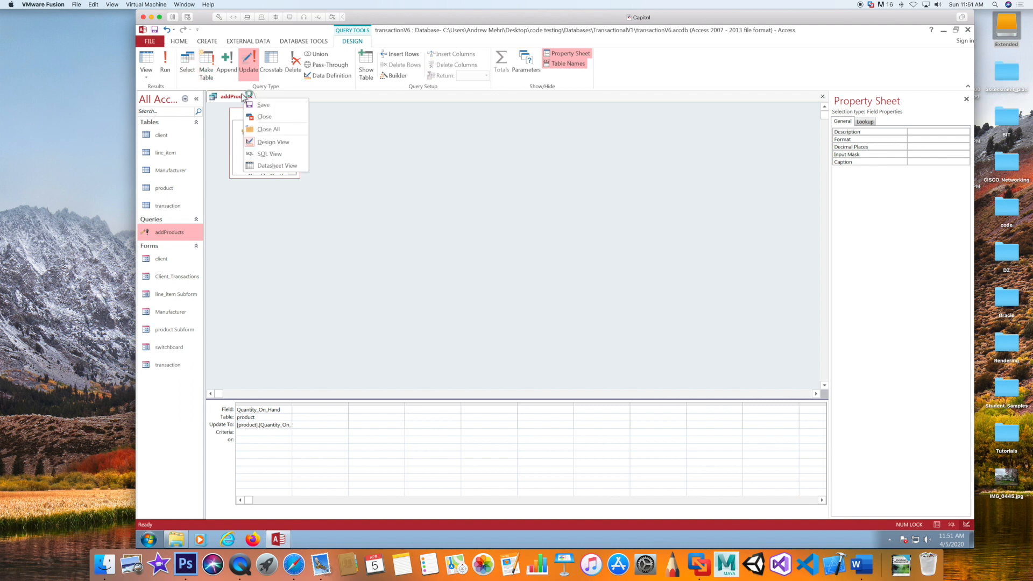
pyautogui.click(259, 117)
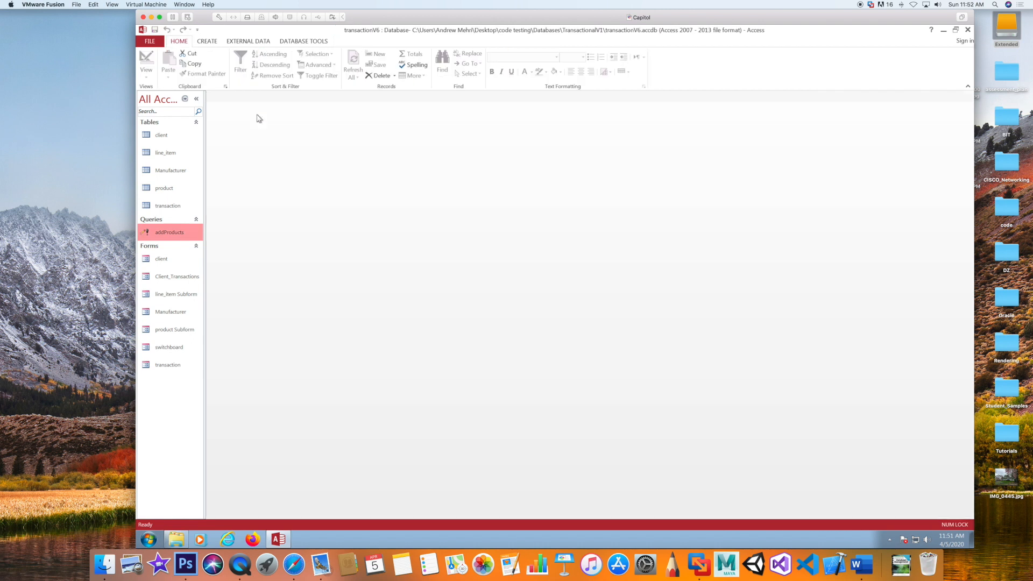
# Open the product table, run the addProducts query and confirm updating the records.
pyautogui.doubleClick(165, 189)
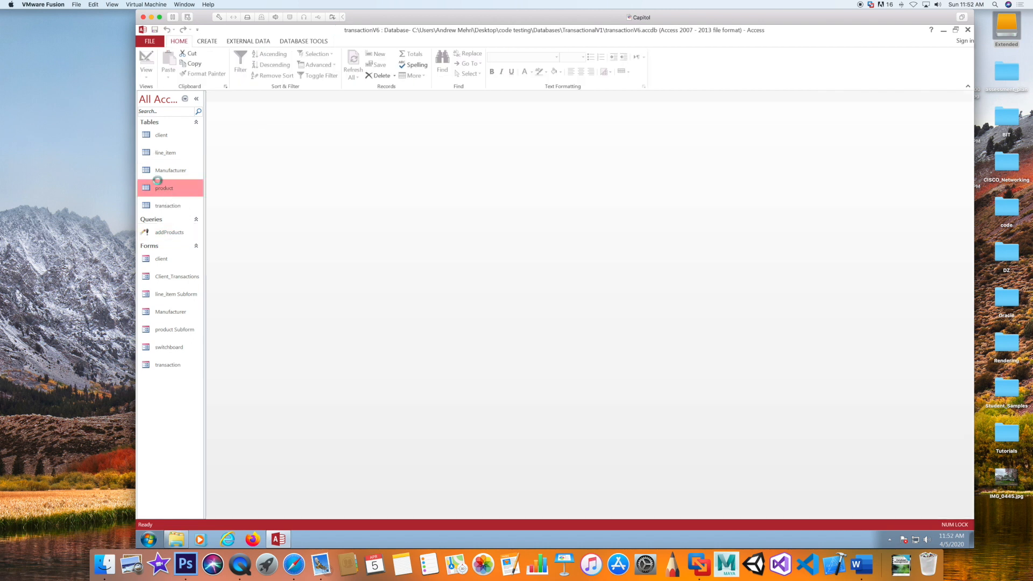
pyautogui.click(170, 236)
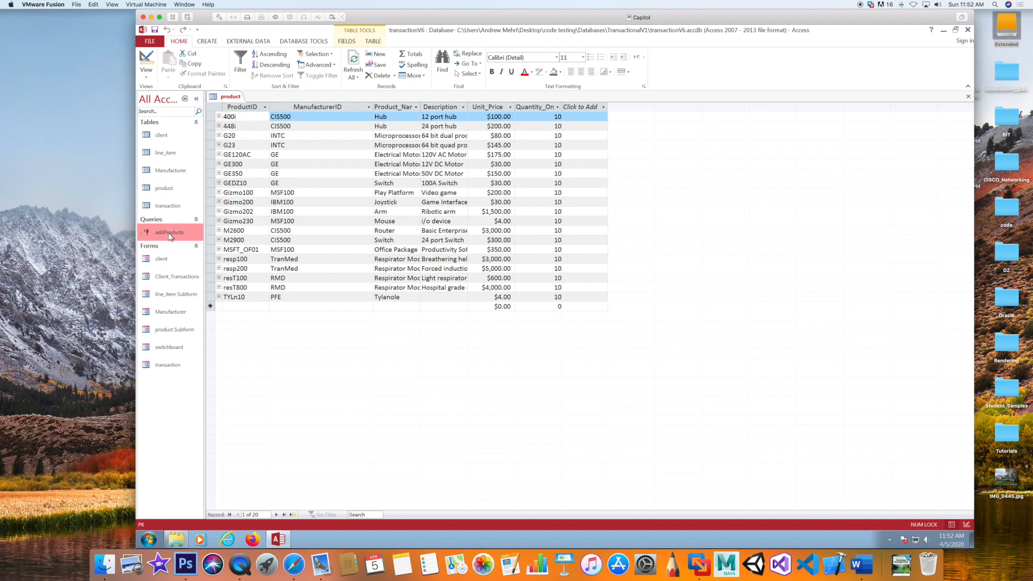
pyautogui.doubleClick(170, 234)
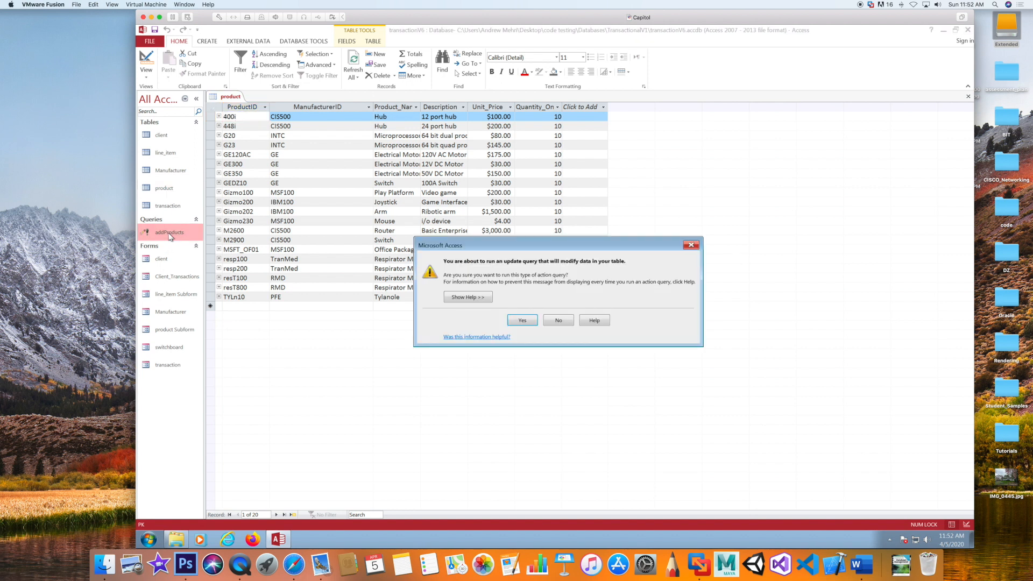
pyautogui.click(525, 323)
pyautogui.click(530, 319)
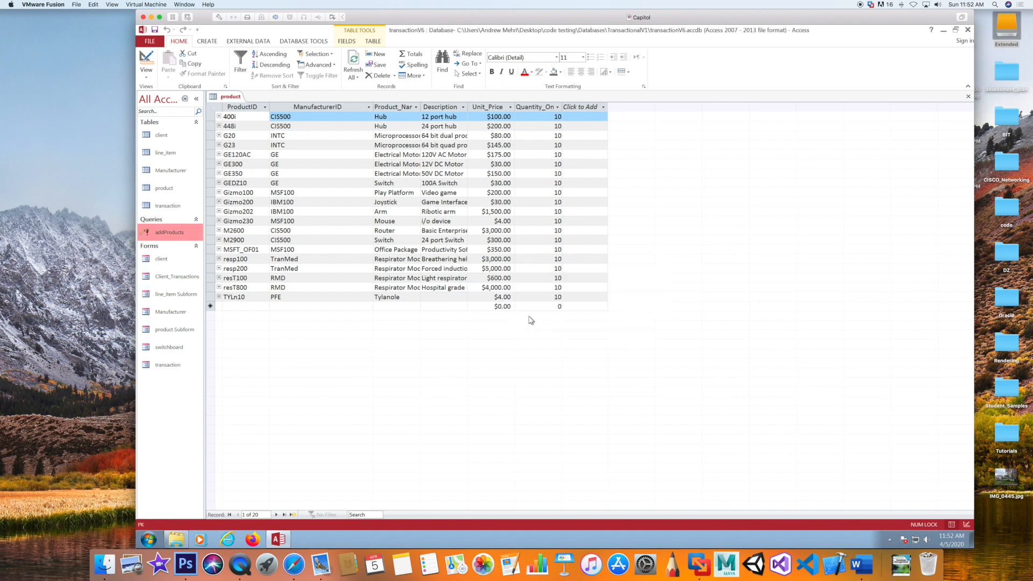
# Close and reopen the product table to check the refreshed Quantity_On_Hand values, and close it again.
pyautogui.rightClick(232, 97)
pyautogui.click(253, 114)
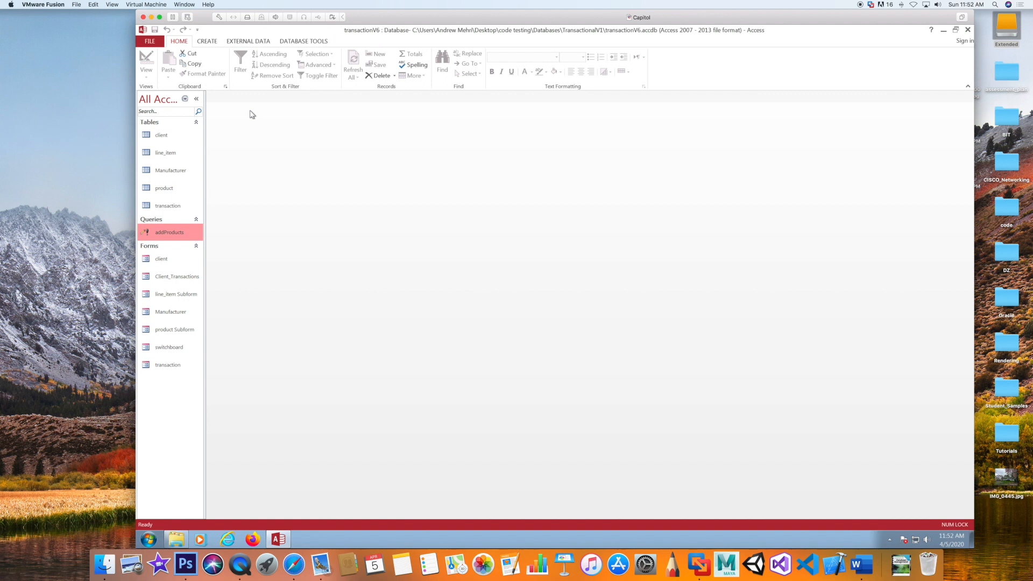
pyautogui.doubleClick(163, 187)
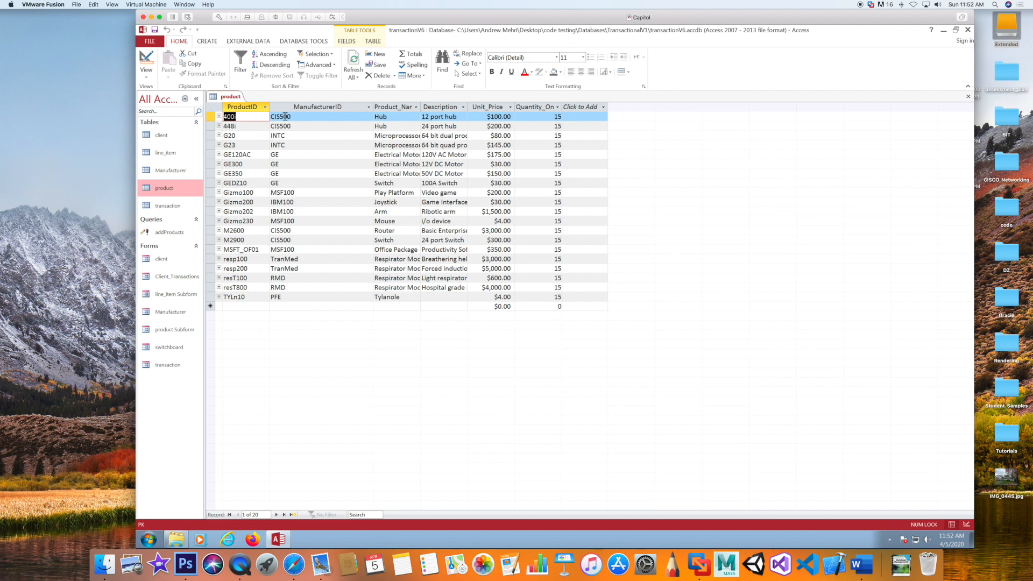
pyautogui.rightClick(235, 98)
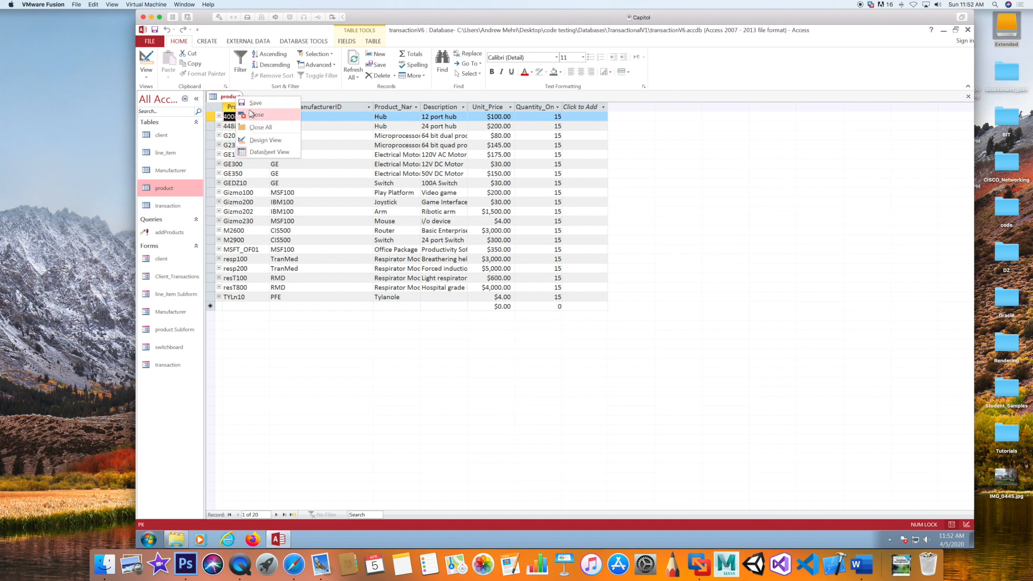
pyautogui.click(251, 114)
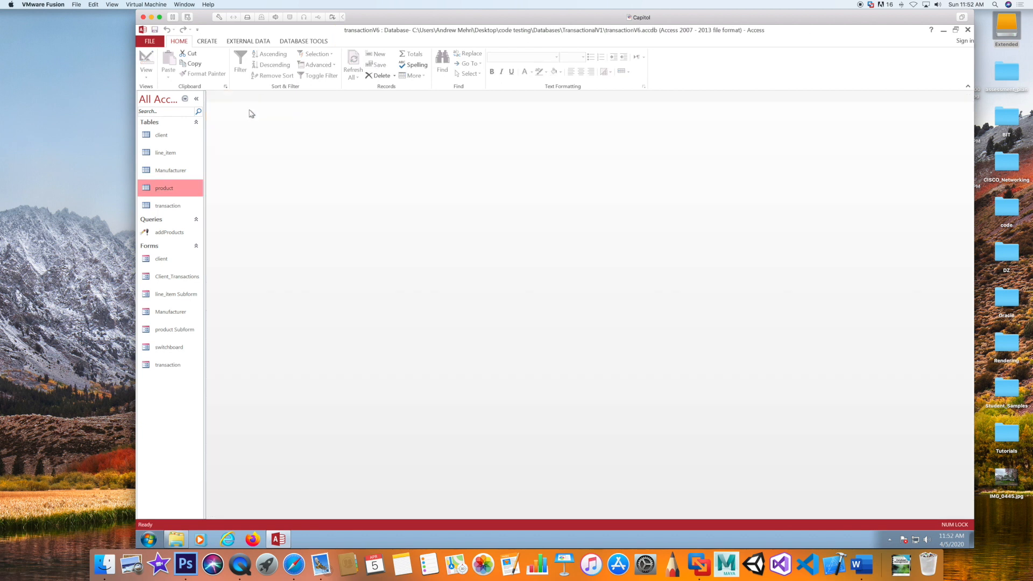
# Run addProducts once more, confirm the record update, and open the product table to check the stock quantities.
pyautogui.doubleClick(172, 233)
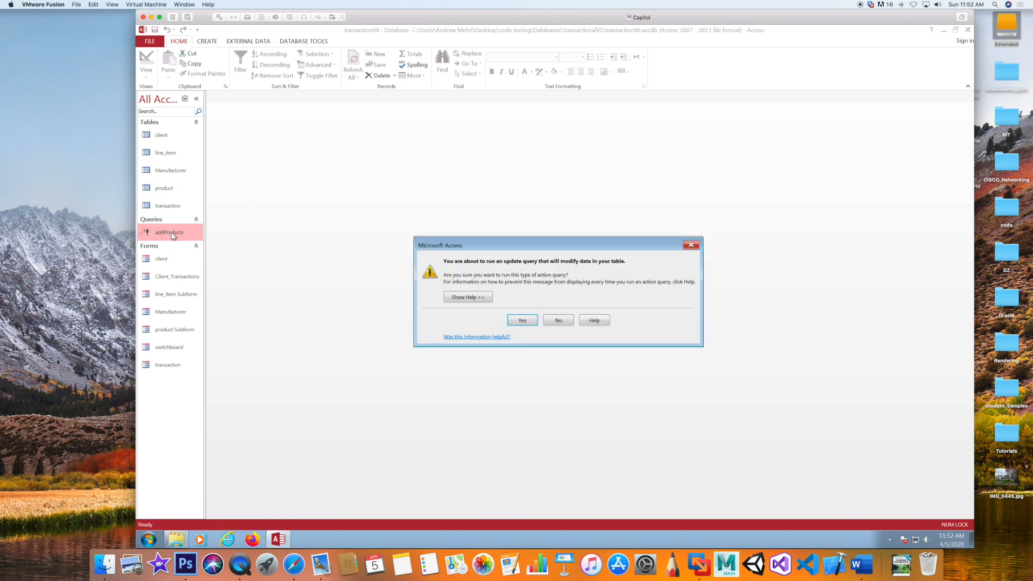
pyautogui.click(520, 321)
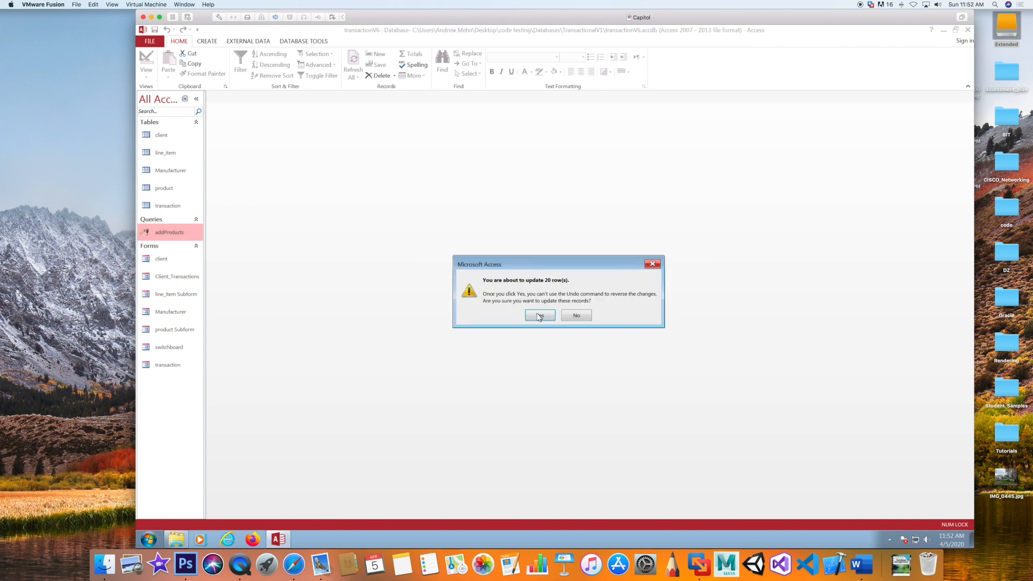
pyautogui.click(539, 317)
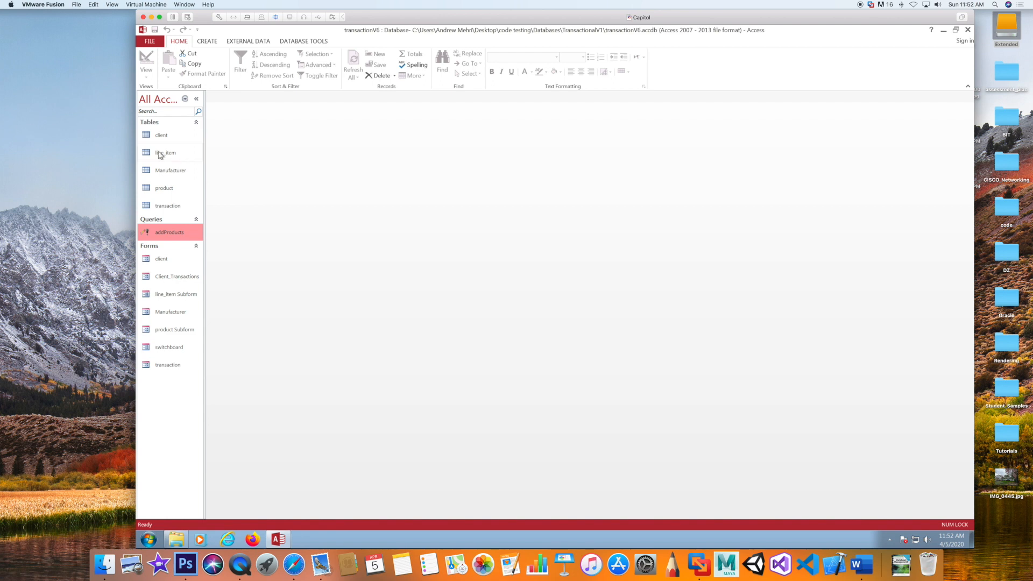
pyautogui.doubleClick(166, 183)
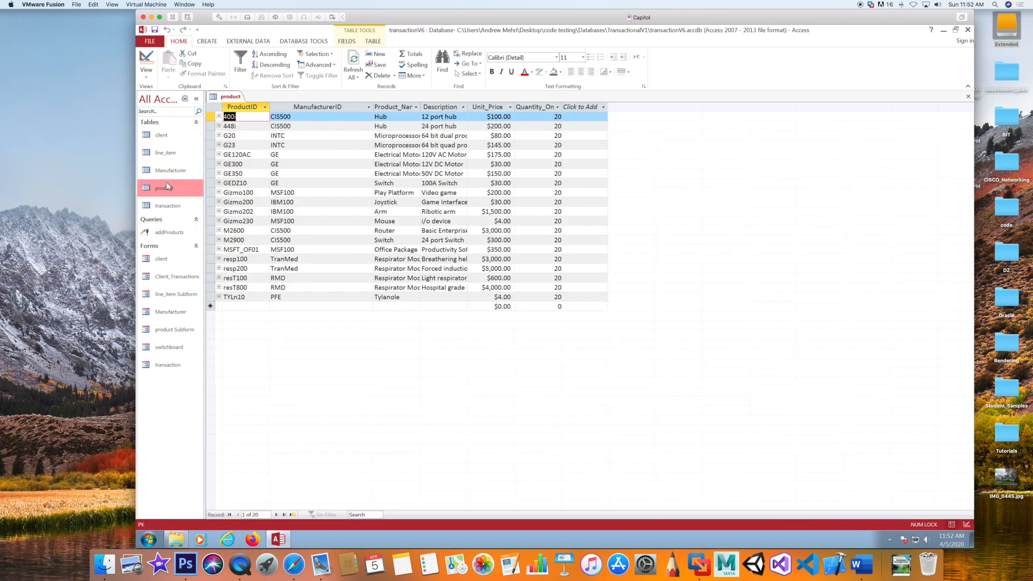